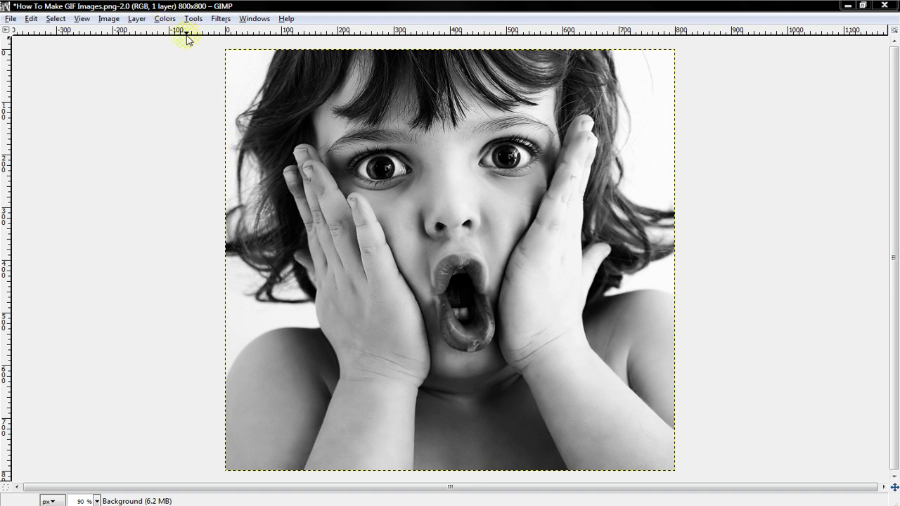
Make a GIF-optimized copy of the girl's photo and drag its Untitled window into view.
left_click(220, 19)
mouse_move(244, 232)
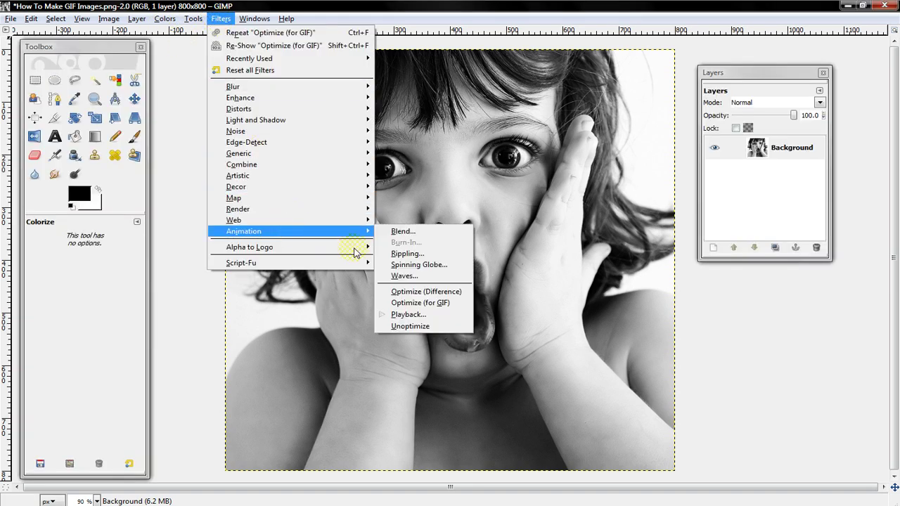
left_click(426, 303)
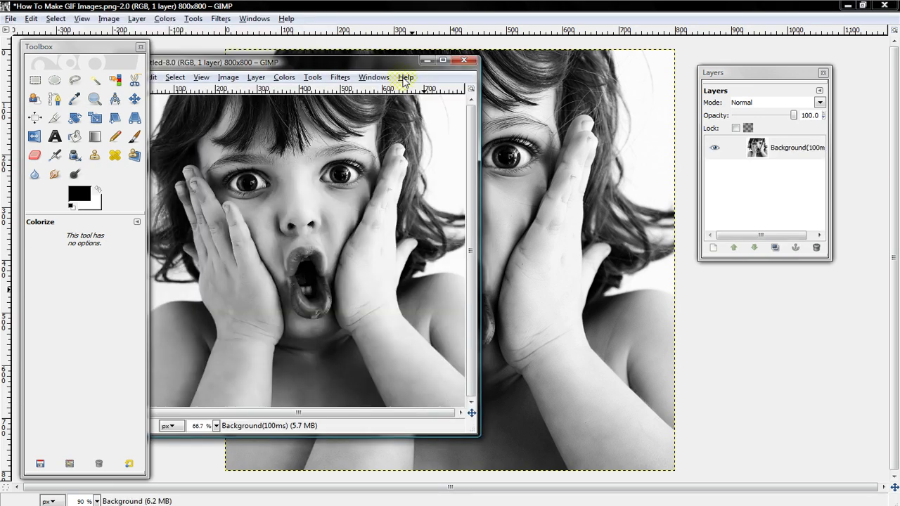
left_click_drag(404, 81, 512, 91)
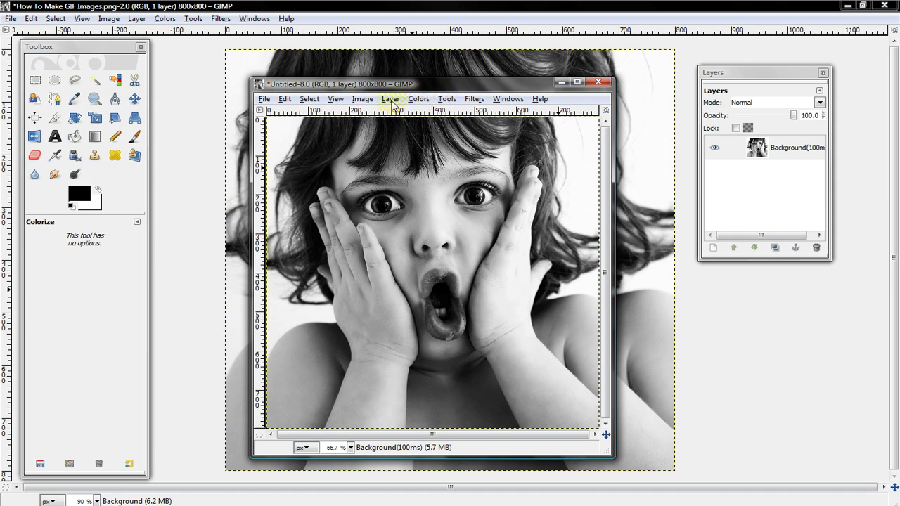
Duplicate the Background(100ms) layer four times for five layers, then select the top layer.
left_click(391, 100)
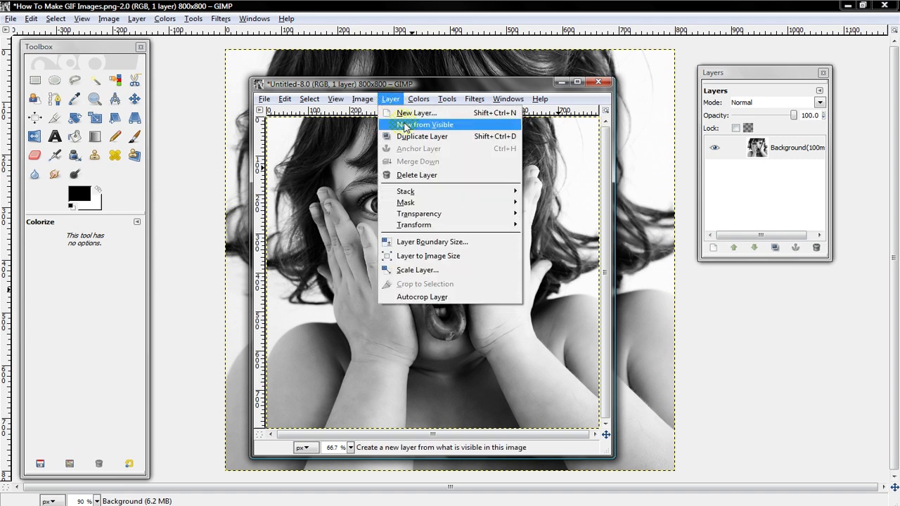
left_click(413, 137)
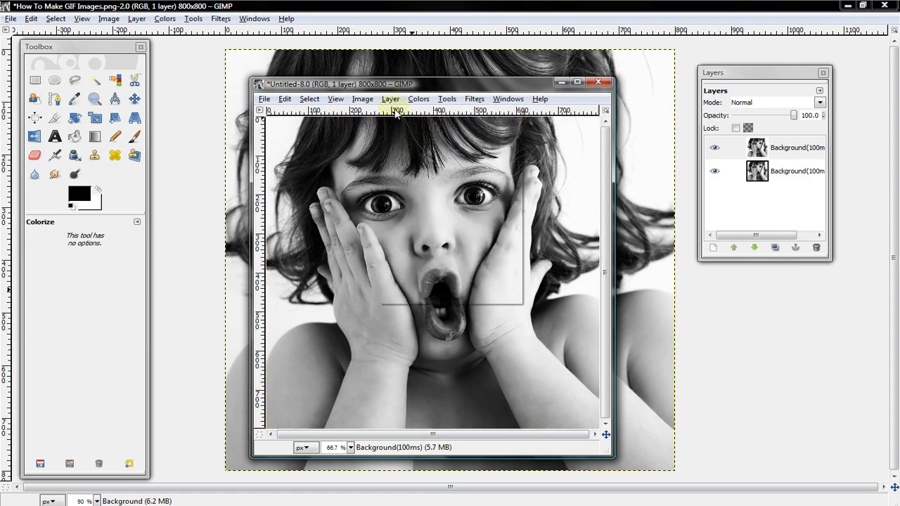
left_click(391, 99)
left_click(419, 137)
left_click(392, 100)
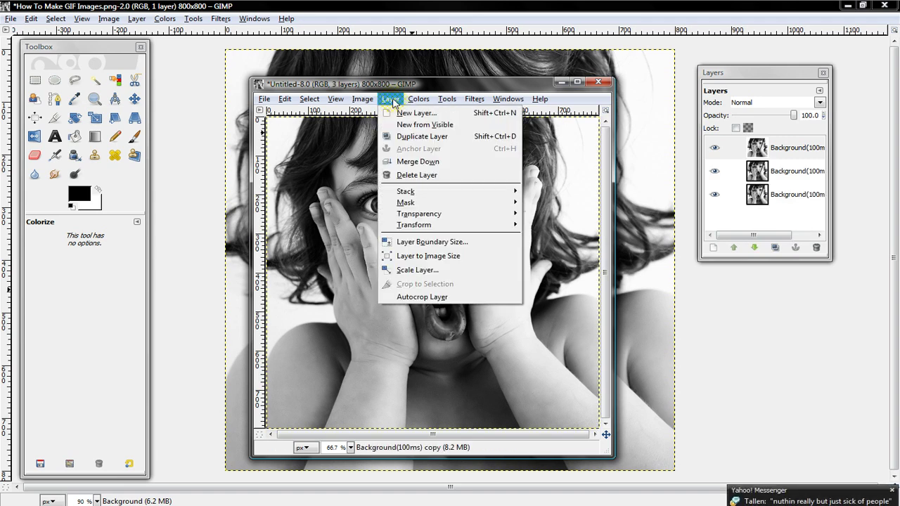
left_click(405, 136)
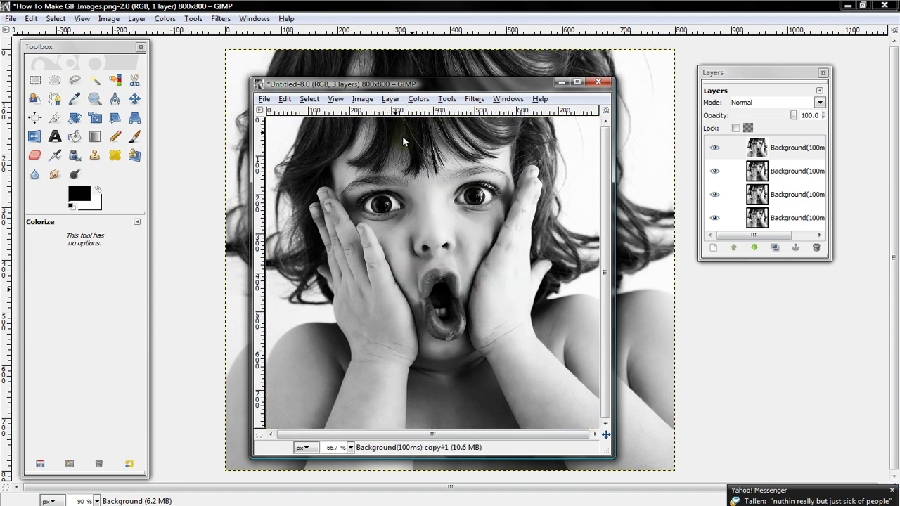
left_click(390, 99)
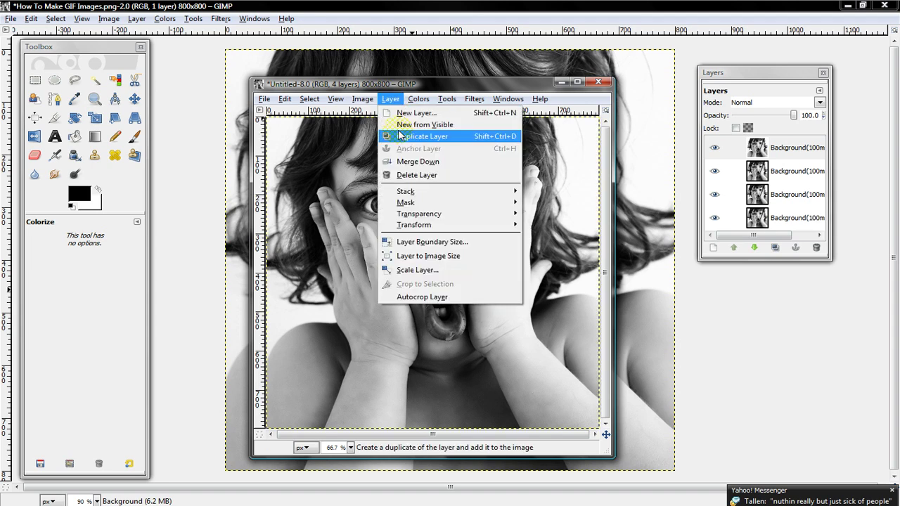
left_click(399, 133)
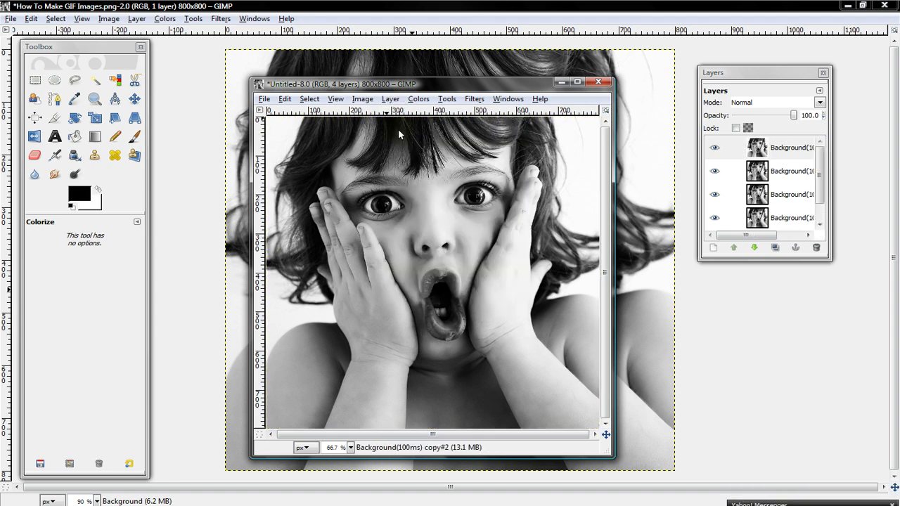
left_click(806, 144)
left_click(418, 99)
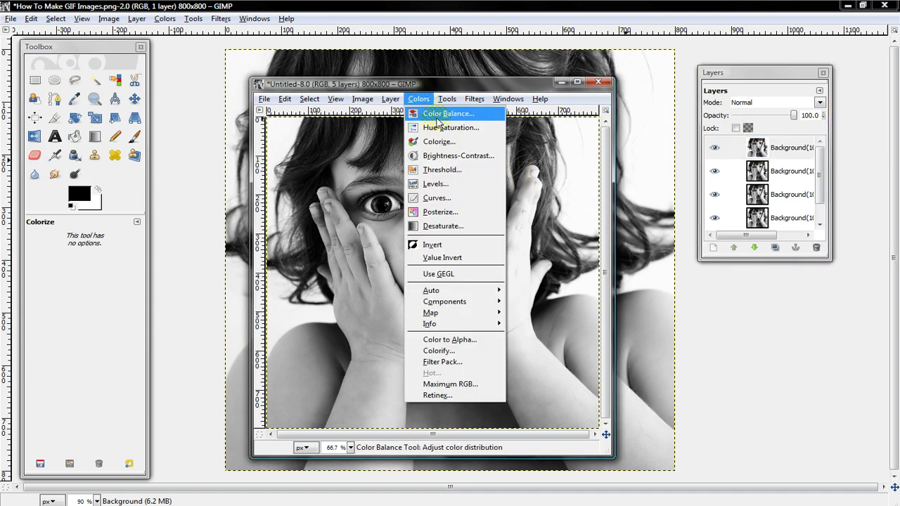
Colorize the top layer cyan and lower it to second position.
left_click(439, 141)
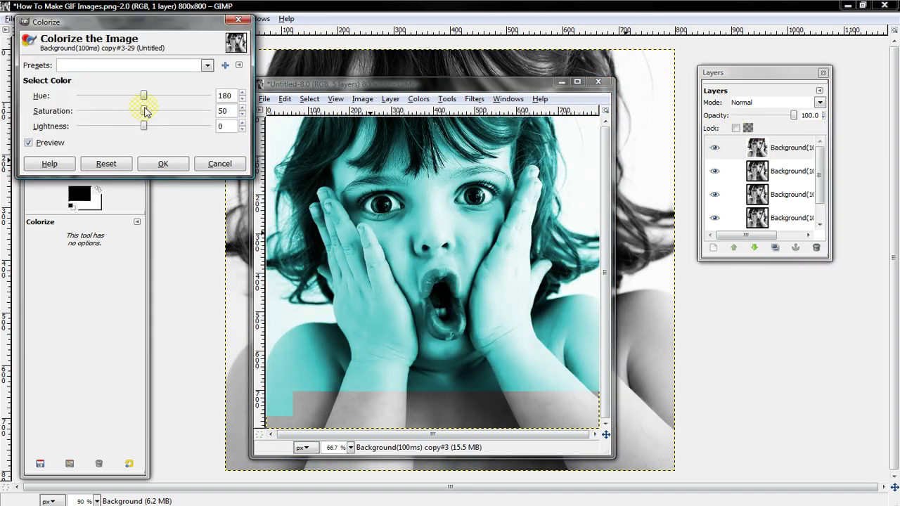
left_click_drag(144, 111, 138, 111)
left_click(168, 166)
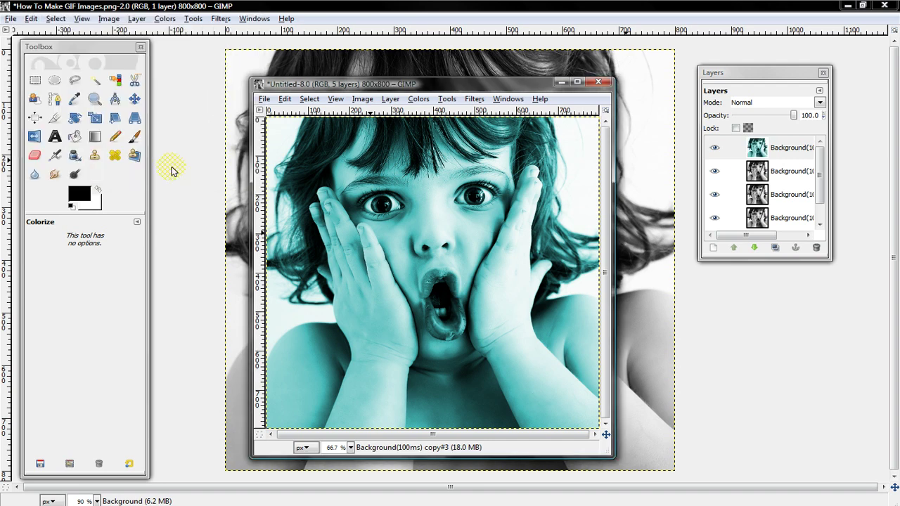
left_click_drag(766, 149, 757, 250)
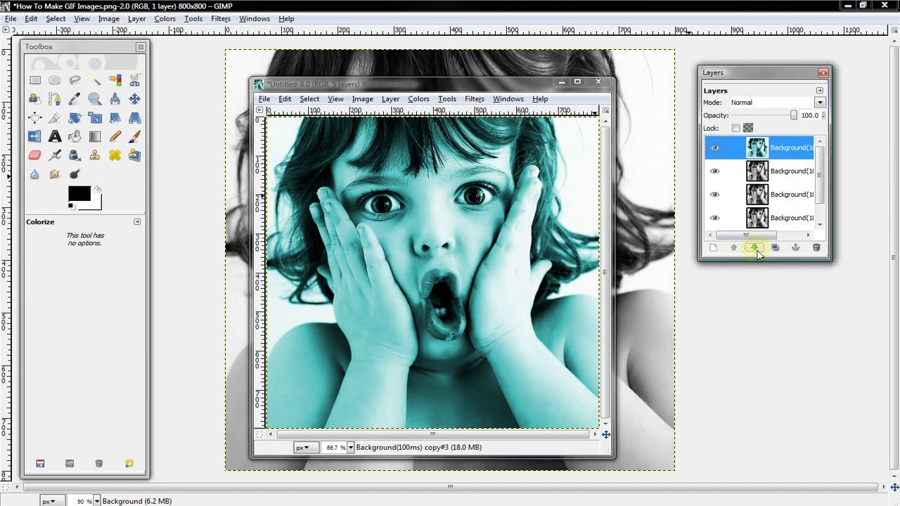
left_click(758, 251)
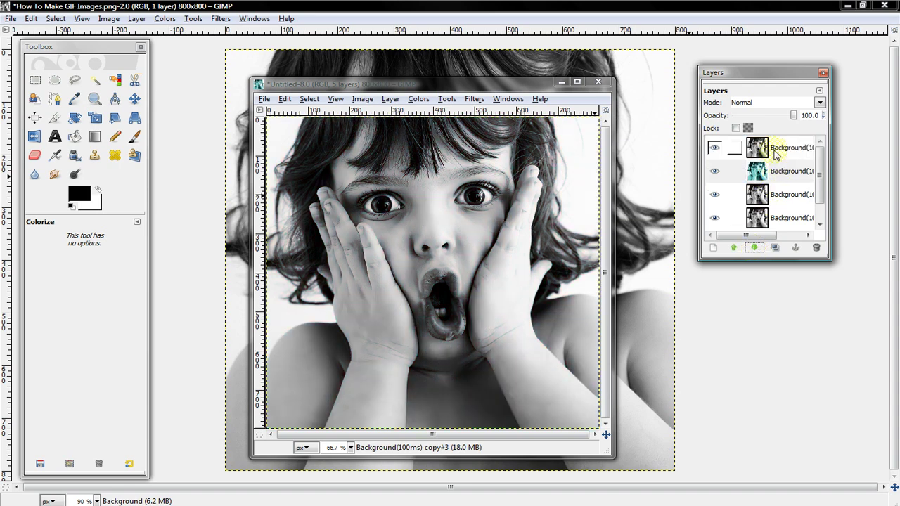
Colorize the new top grey layer deep blue at hue 242, saturation 76.
left_click(775, 154)
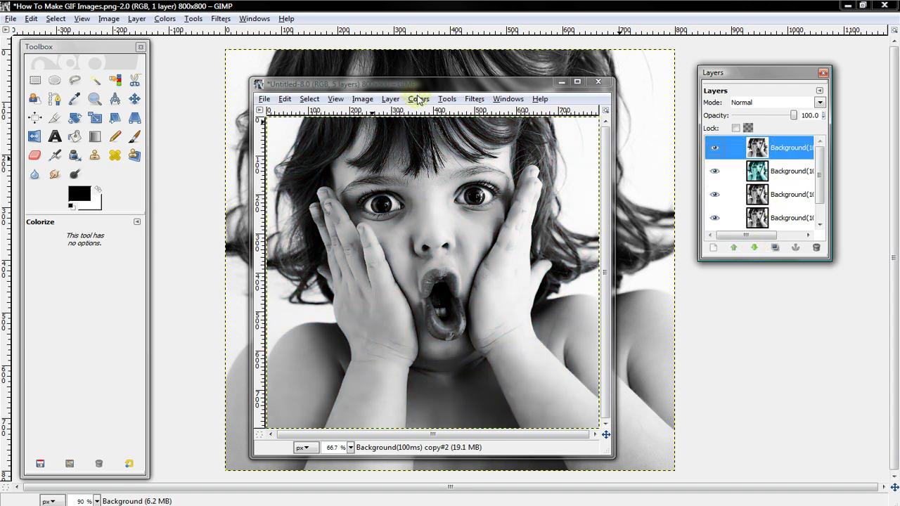
left_click(417, 99)
left_click(439, 140)
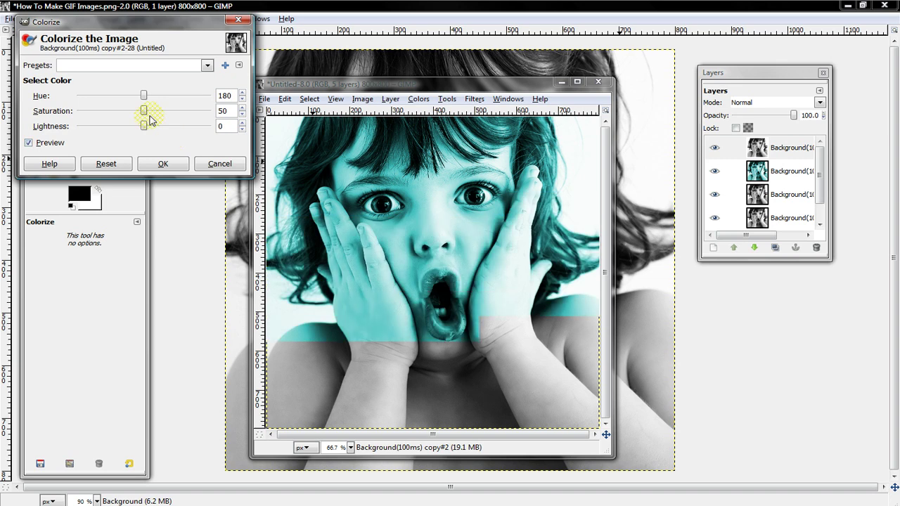
mouse_move(143, 110)
left_mouse_down()
mouse_move(109, 111)
mouse_move(196, 112)
mouse_move(176, 111)
mouse_move(166, 96)
left_mouse_up()
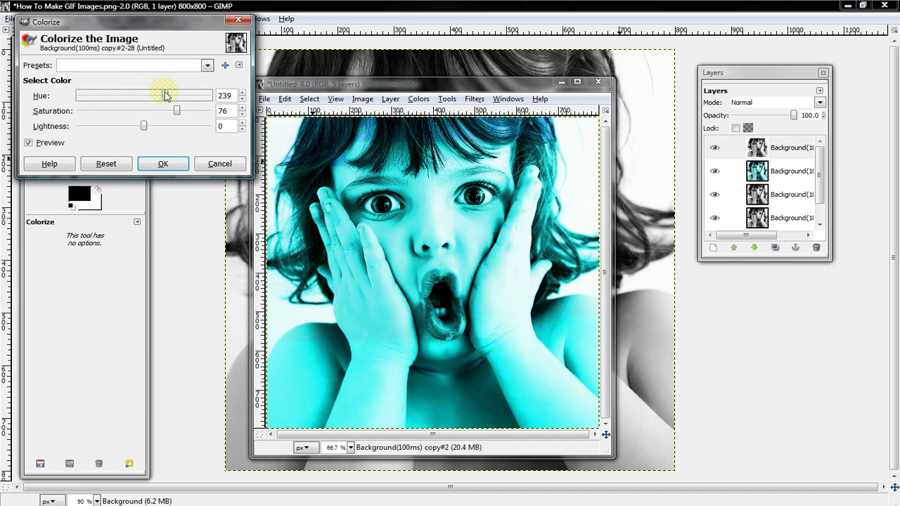
left_click(156, 162)
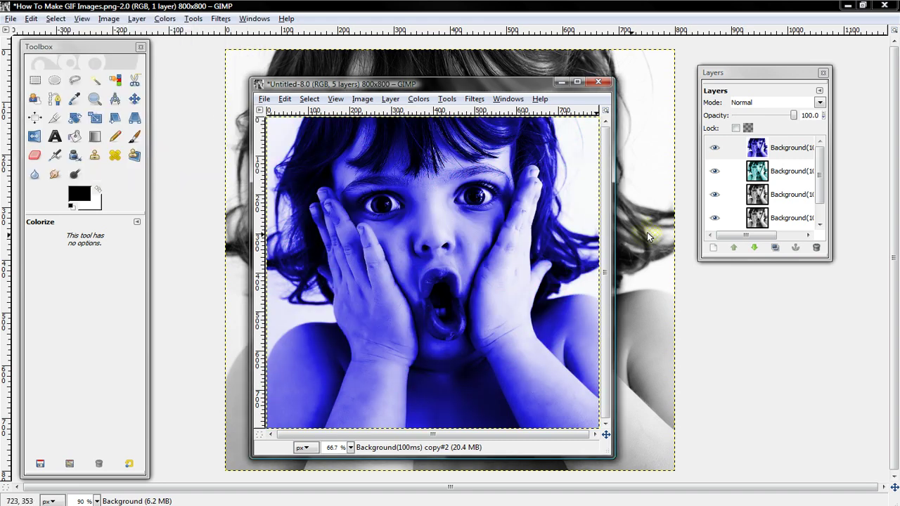
Lower the blue layer below the cyan one and raise a grey layer to the top.
left_click(754, 246)
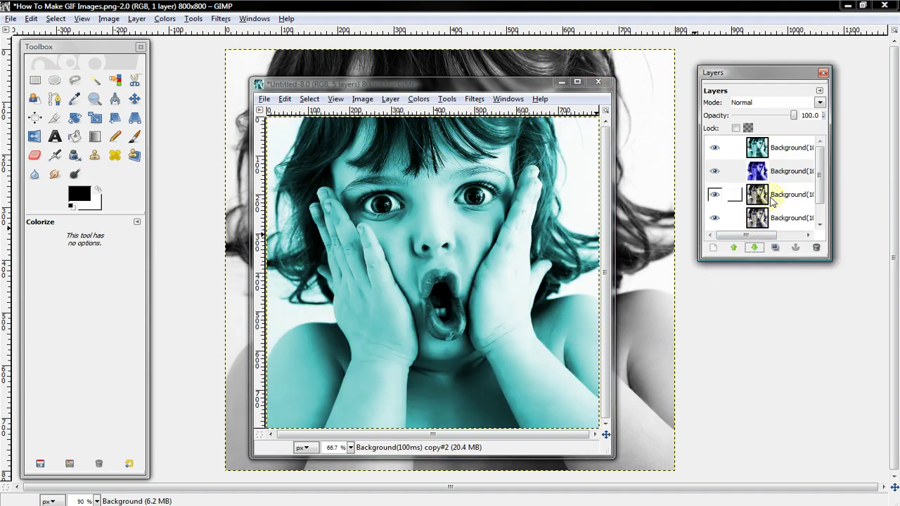
left_click(751, 246)
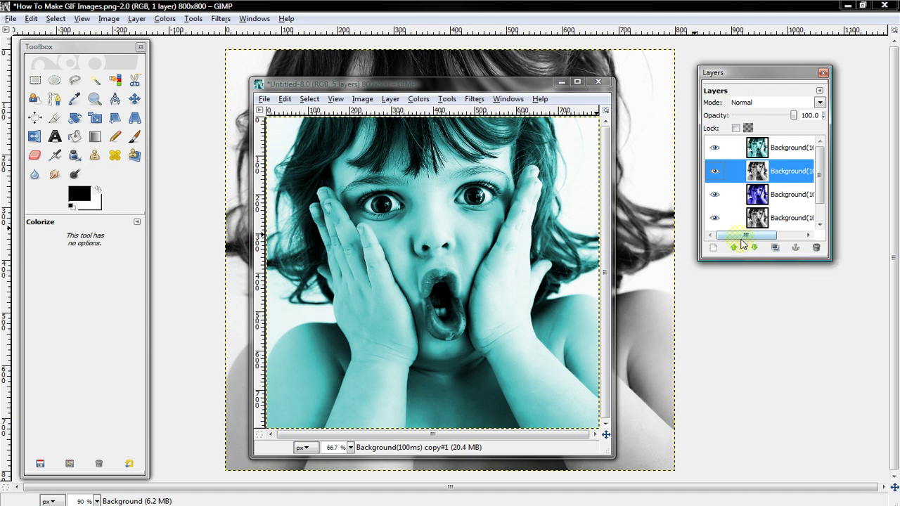
left_click(735, 247)
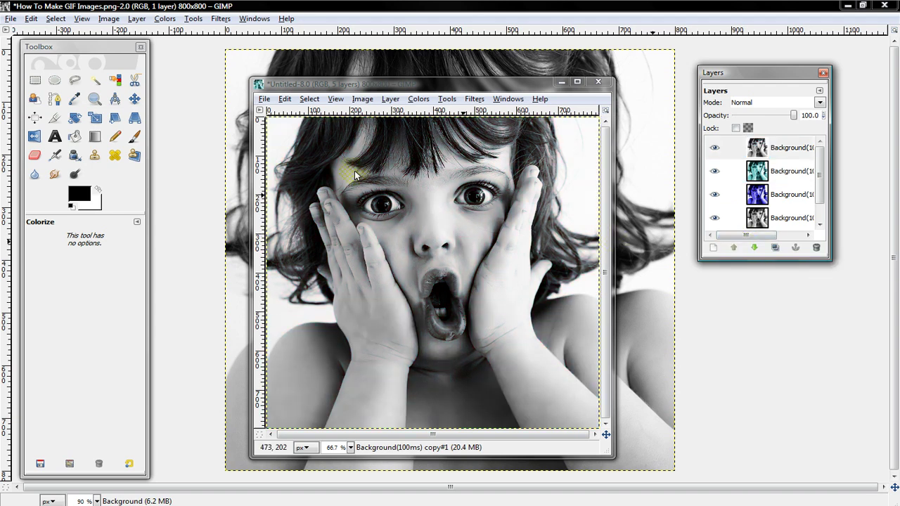
Colorize the top grey layer sepia-yellow with hue 44, saturation 50.
left_click(418, 99)
left_click(441, 143)
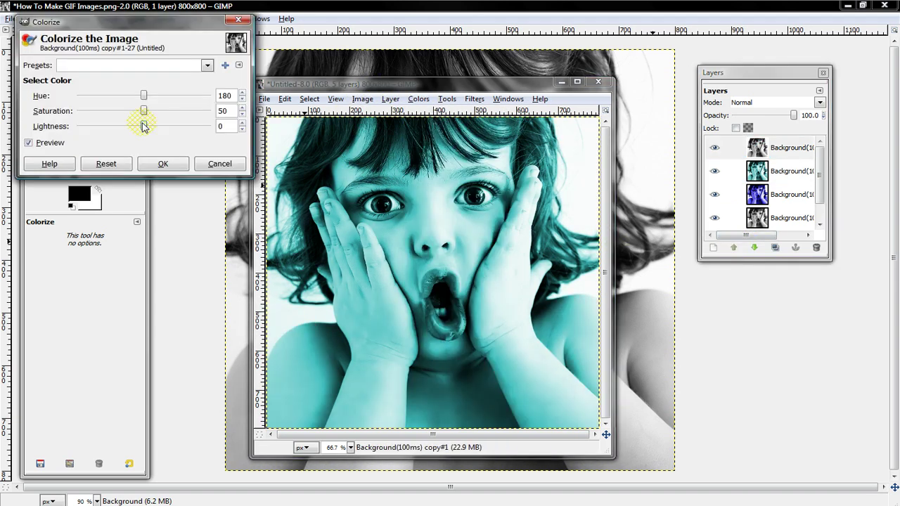
left_click_drag(143, 95, 95, 101)
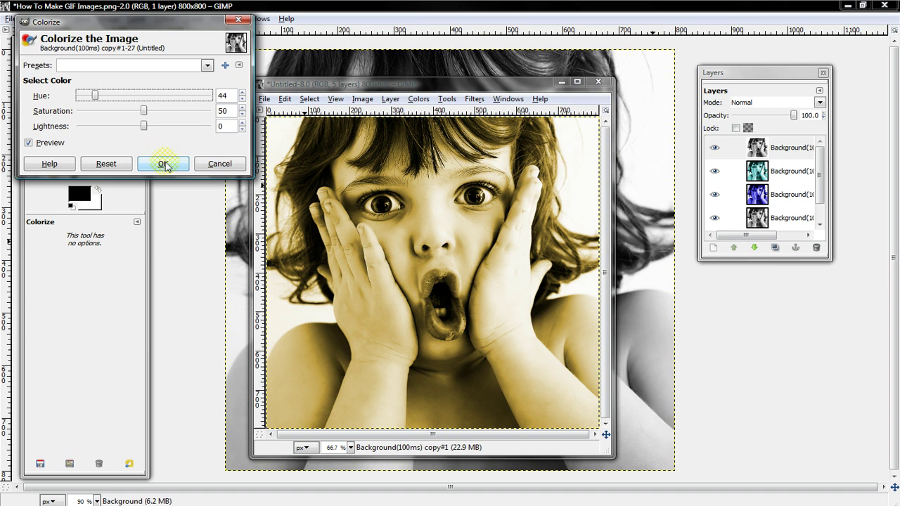
left_click(163, 163)
scroll(784, 204, "down", 1)
Raise the third grey layer to the top and colorize it red at hue 360, saturation 93.
left_click(780, 196)
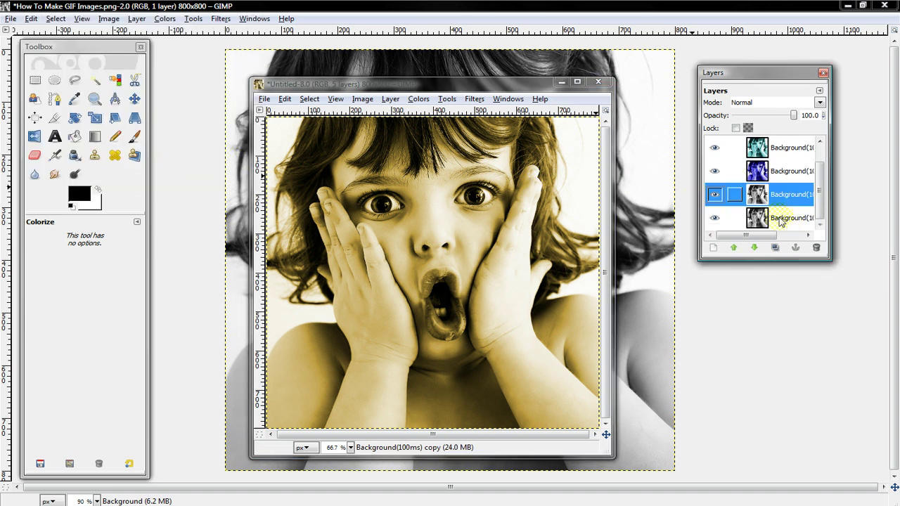
left_click(733, 248)
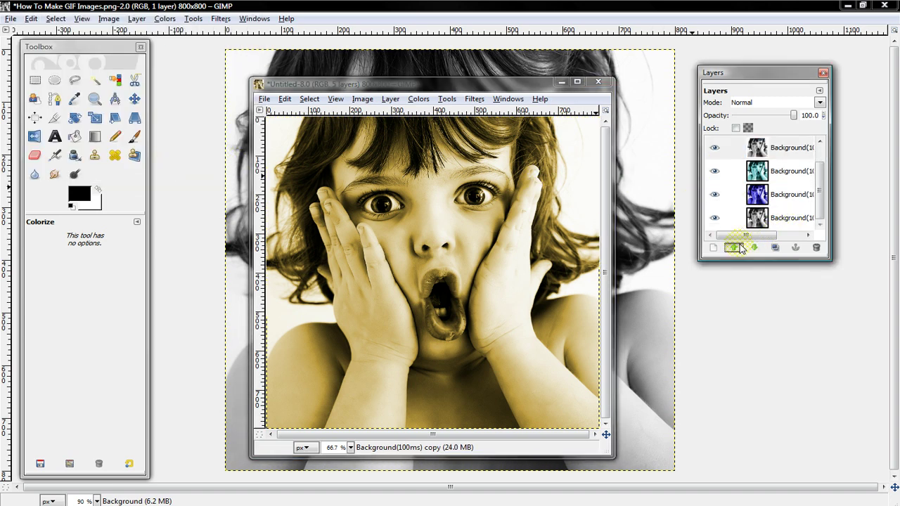
left_click(733, 248)
left_click(418, 99)
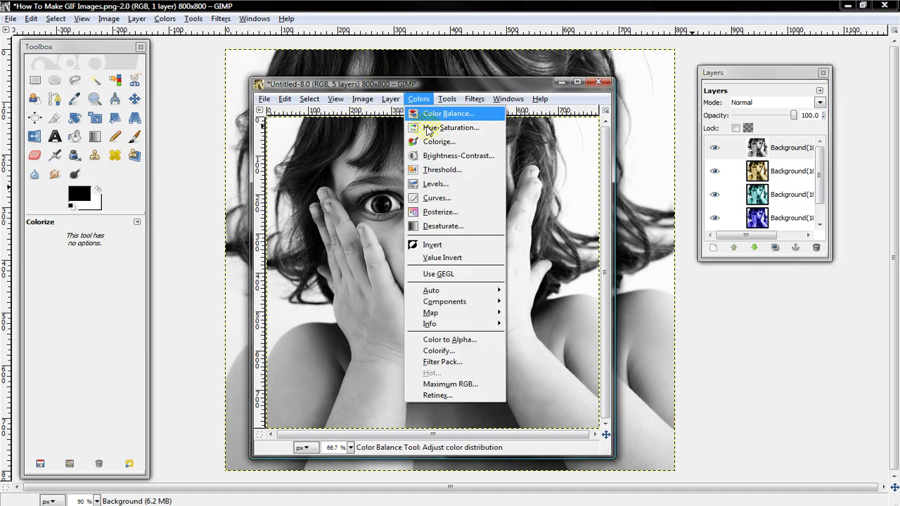
left_click(443, 135)
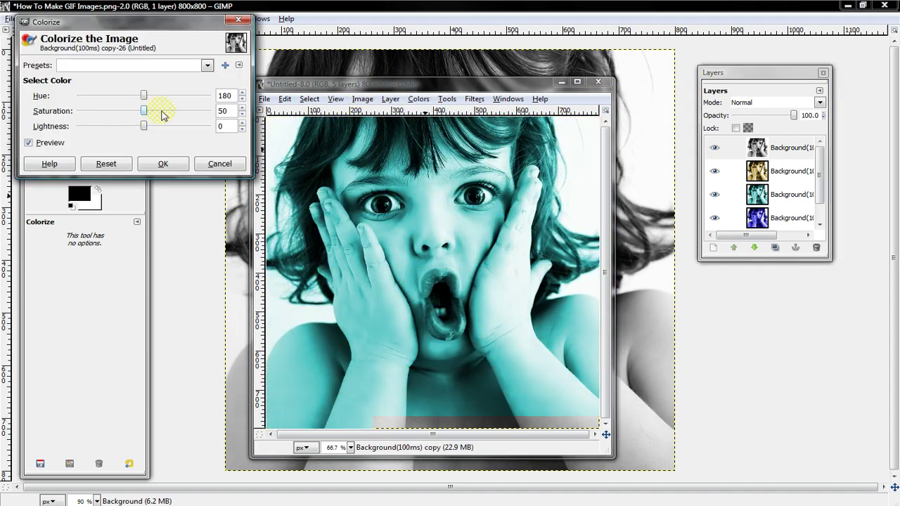
left_click_drag(144, 112, 198, 111)
left_click_drag(144, 96, 209, 95)
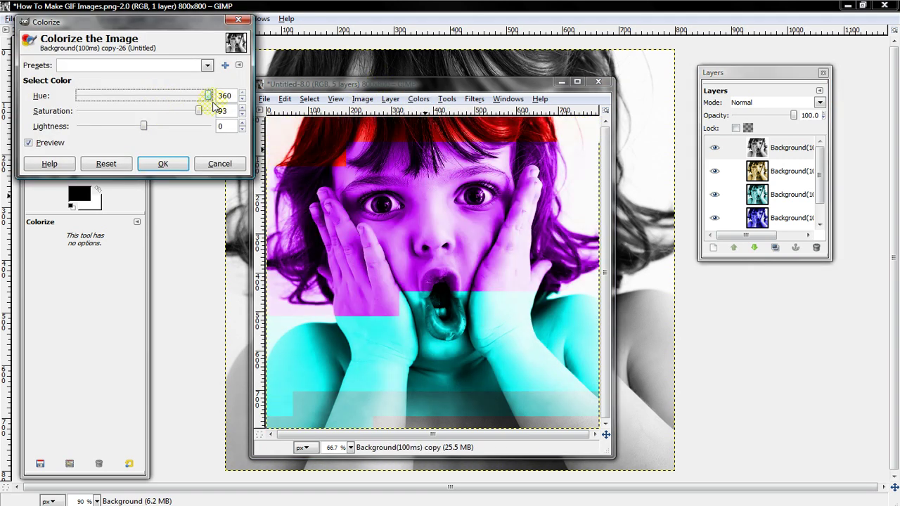
left_click(169, 163)
Move the gray Background(100ms) layer to the top of the stack.
scroll(752, 197, "down", 2)
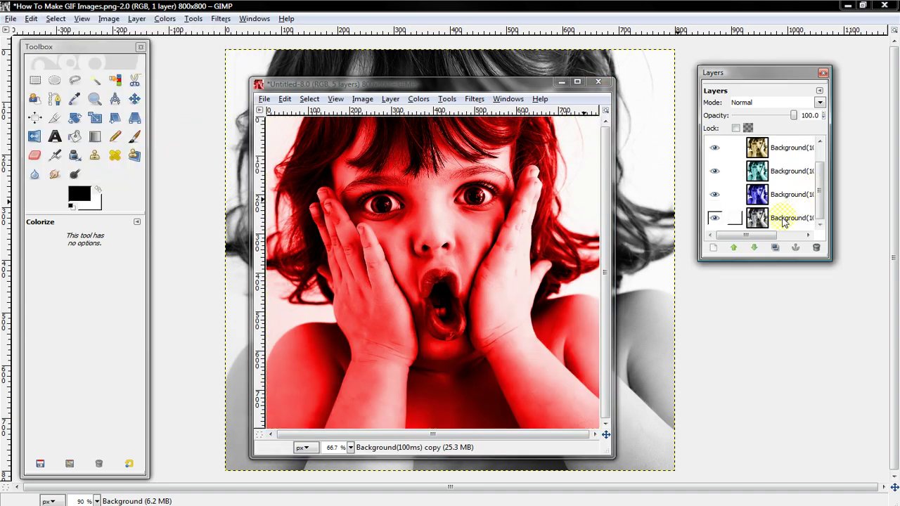
left_click(759, 218)
left_click(733, 248)
left_click(733, 249)
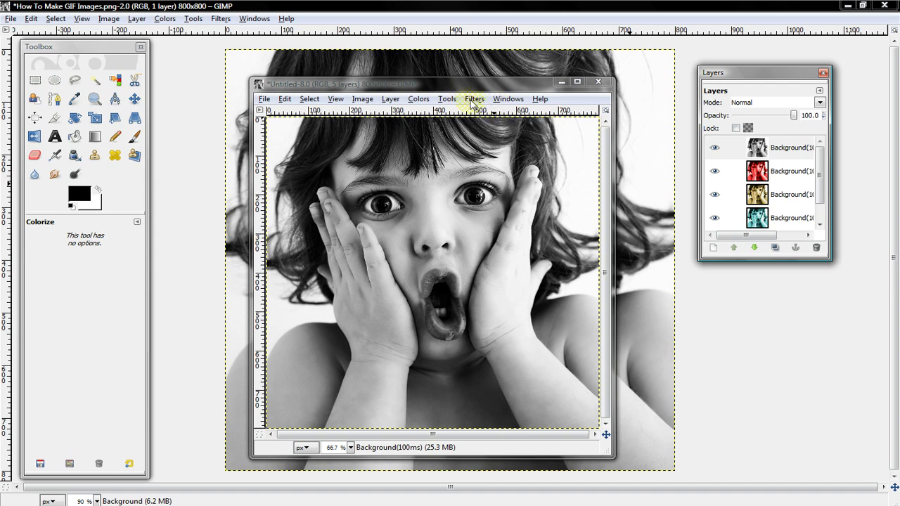
left_click(473, 99)
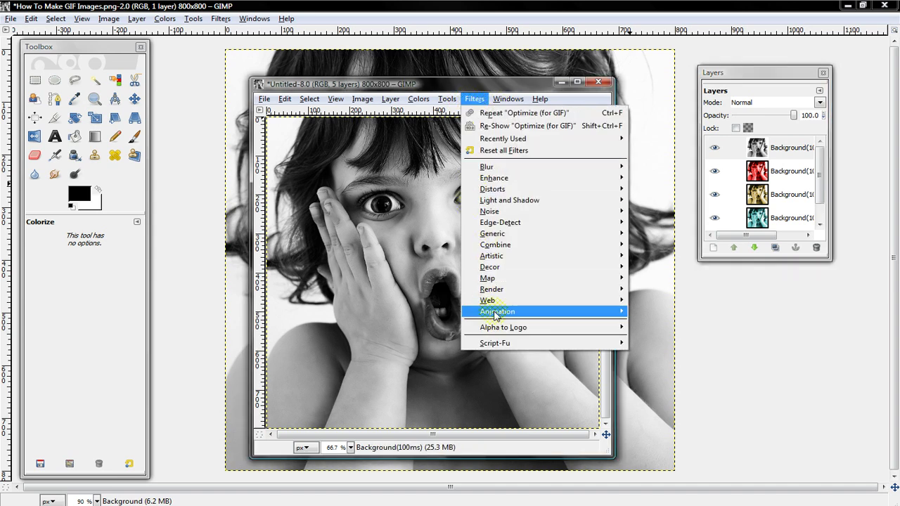
mouse_move(497, 311)
left_click(661, 396)
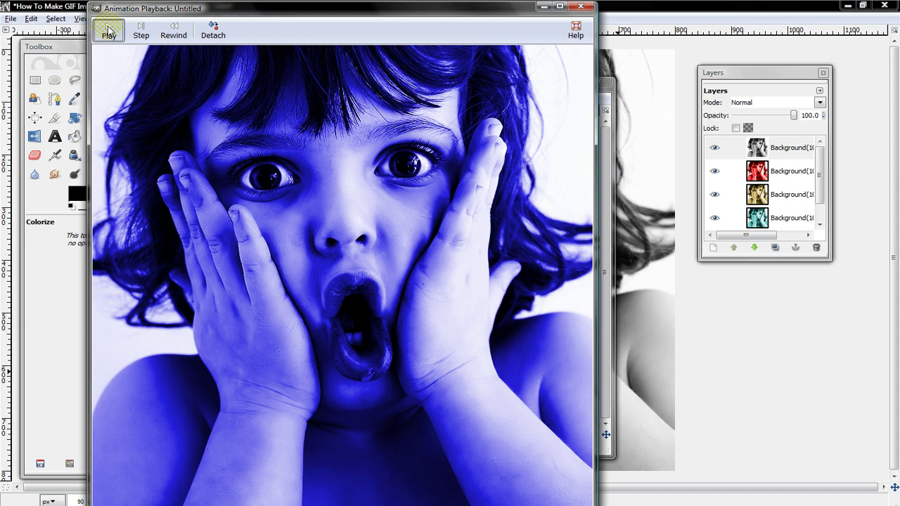
left_click(123, 40)
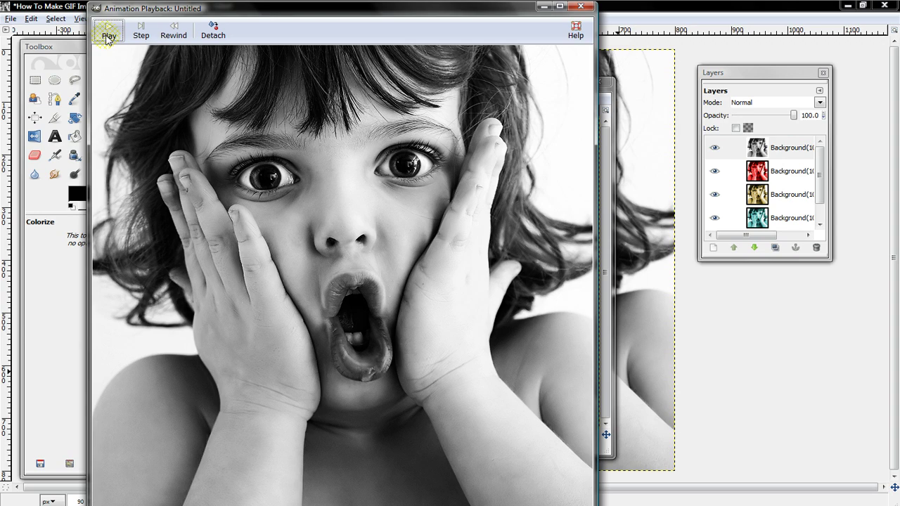
left_click(107, 38)
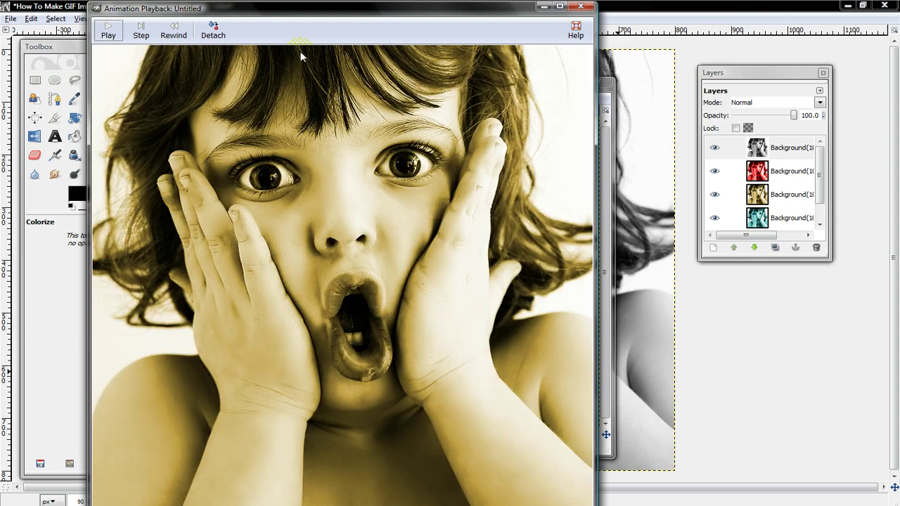
left_click(581, 7)
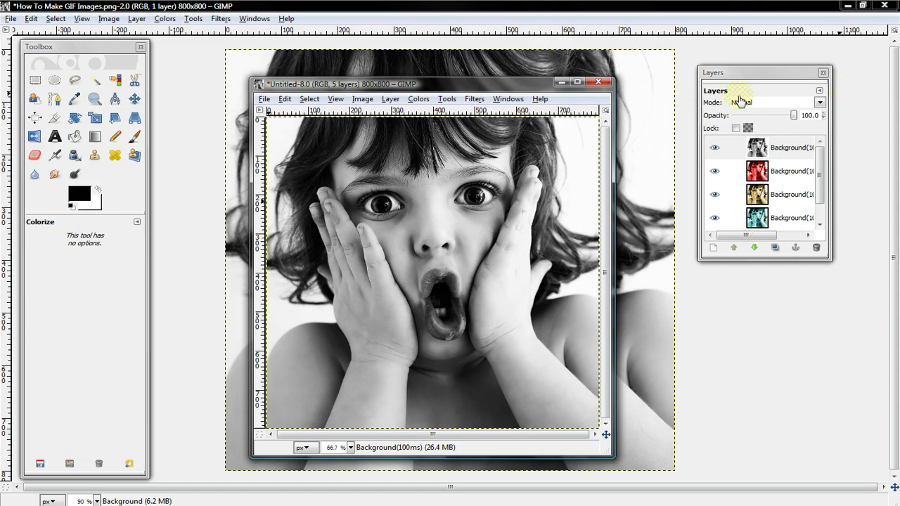
left_click(782, 235)
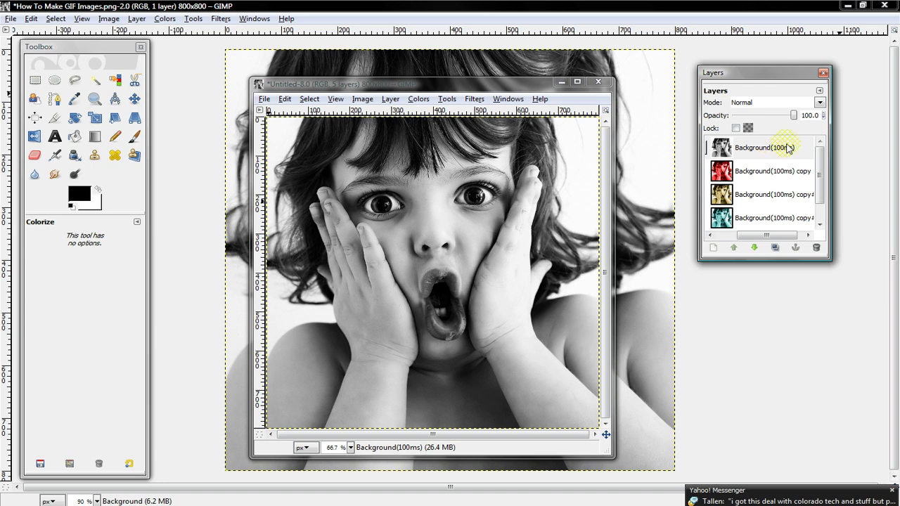
Rename the gray layer to Background(200ms).
left_click(787, 147)
right_click(785, 150)
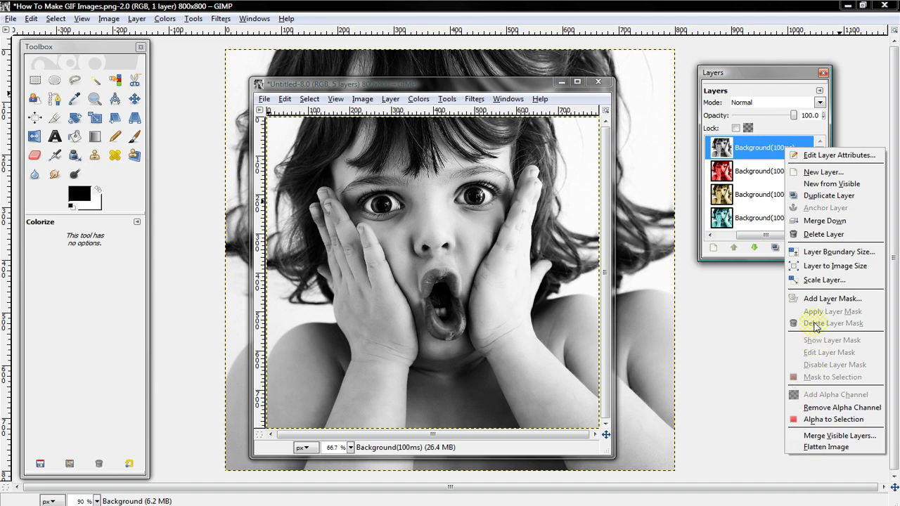
left_click(838, 156)
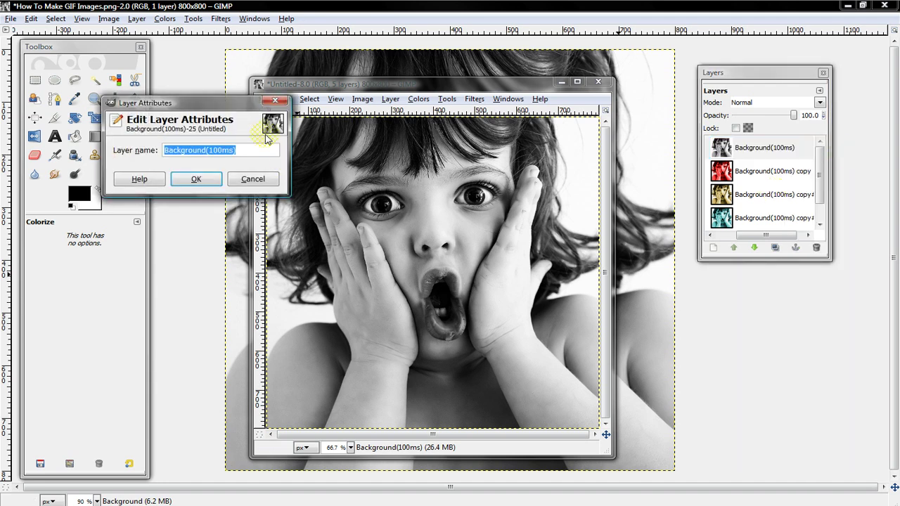
left_click(219, 150)
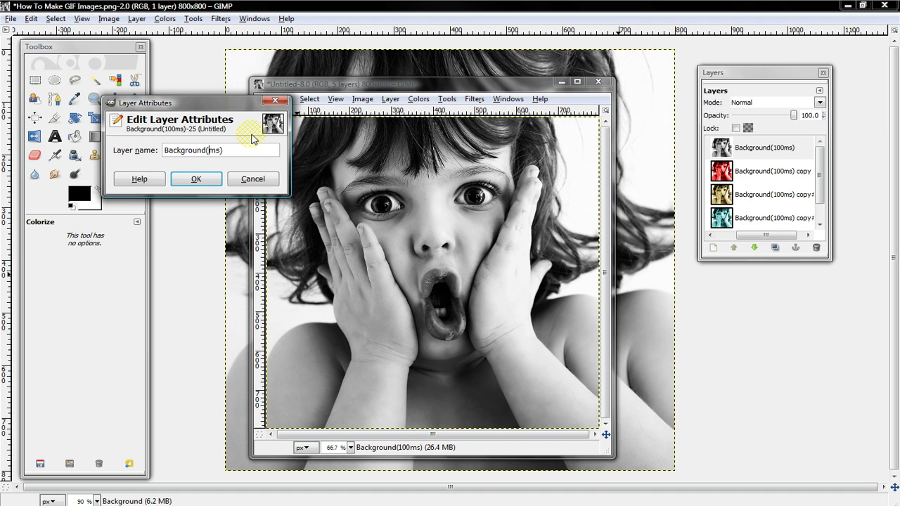
left_click(199, 178)
Rename the red layer to Background(200ms) copy.
right_click(773, 171)
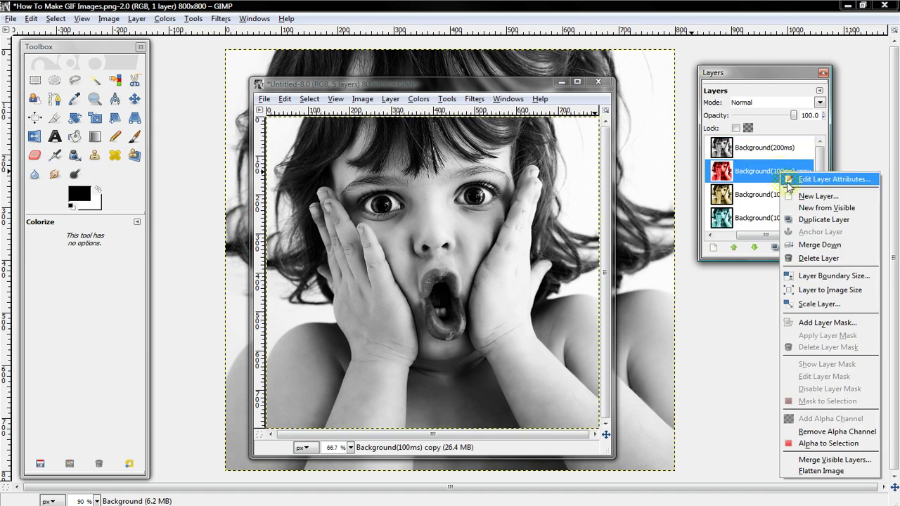
left_click(785, 176)
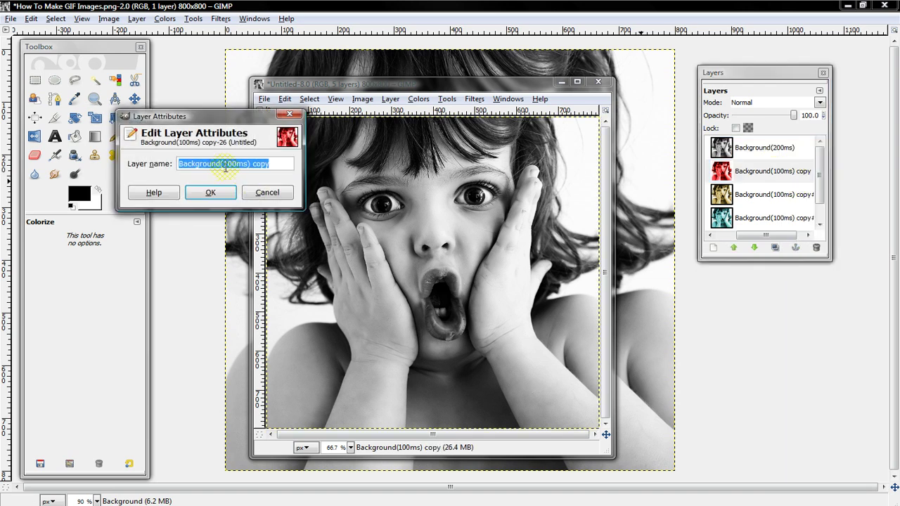
left_click(226, 163)
key("BackSpace")
type("2")
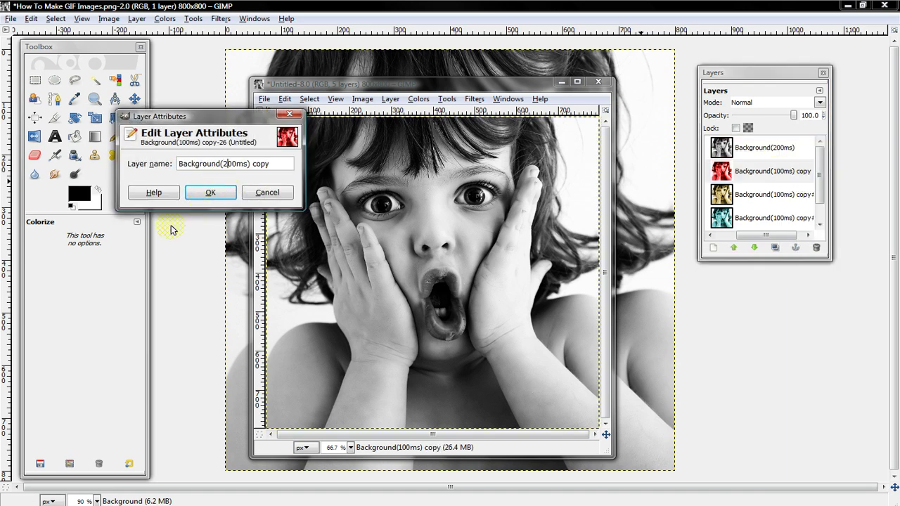
left_click(201, 194)
Rename the sepia layer to Background(200ms) copy#1.
right_click(758, 206)
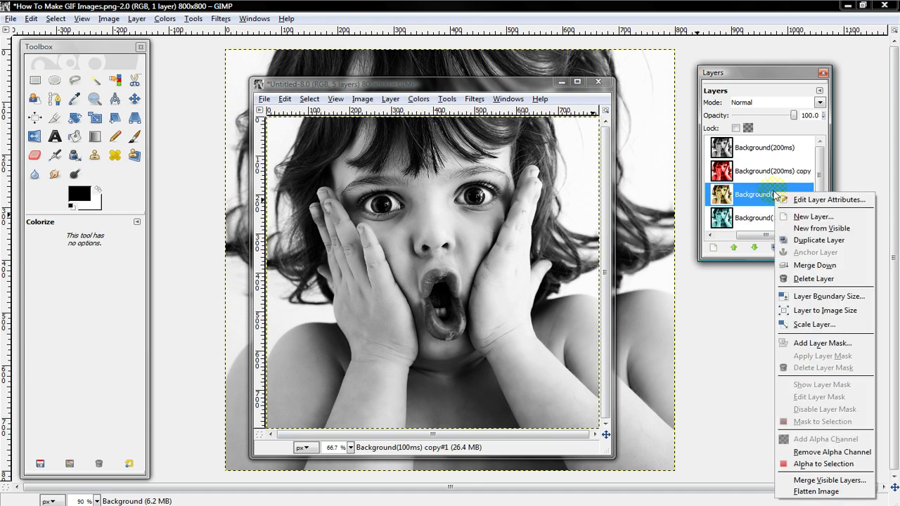
left_click(773, 196)
left_click(239, 178)
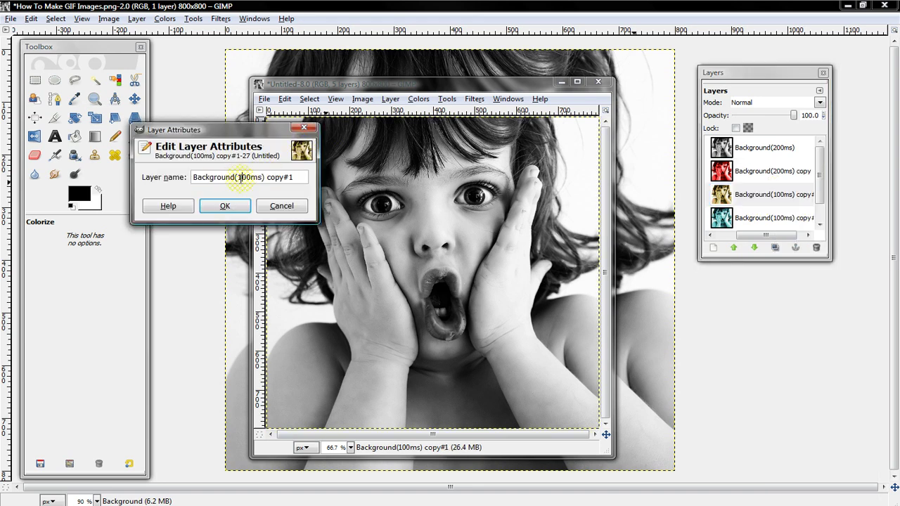
key("BackSpace")
type("2")
left_click(239, 205)
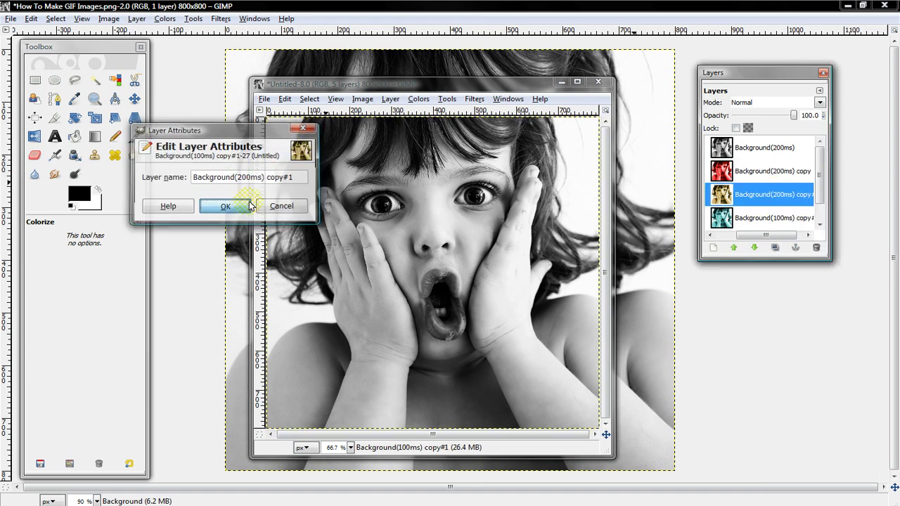
Rename the cyan layer to Background(200ms) copy#3.
left_click(816, 216)
right_click(808, 218)
left_click(795, 225)
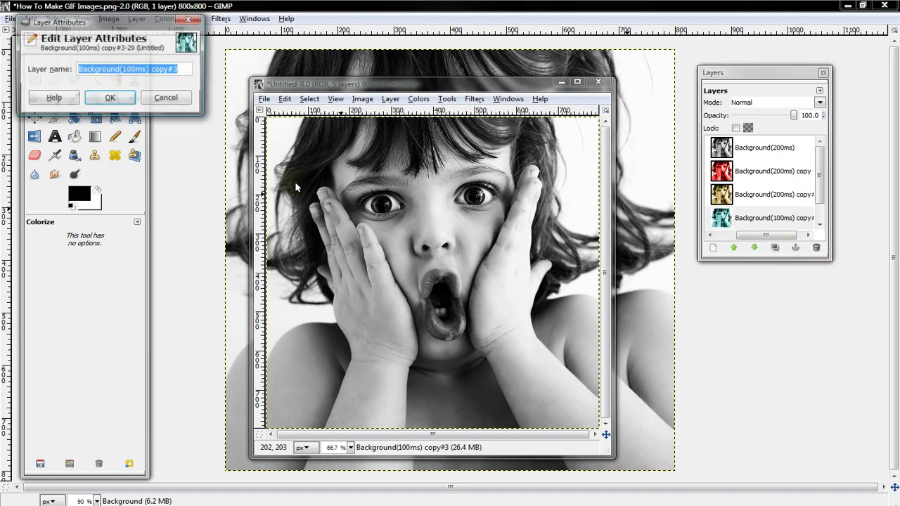
left_click(124, 70)
key("BackSpace")
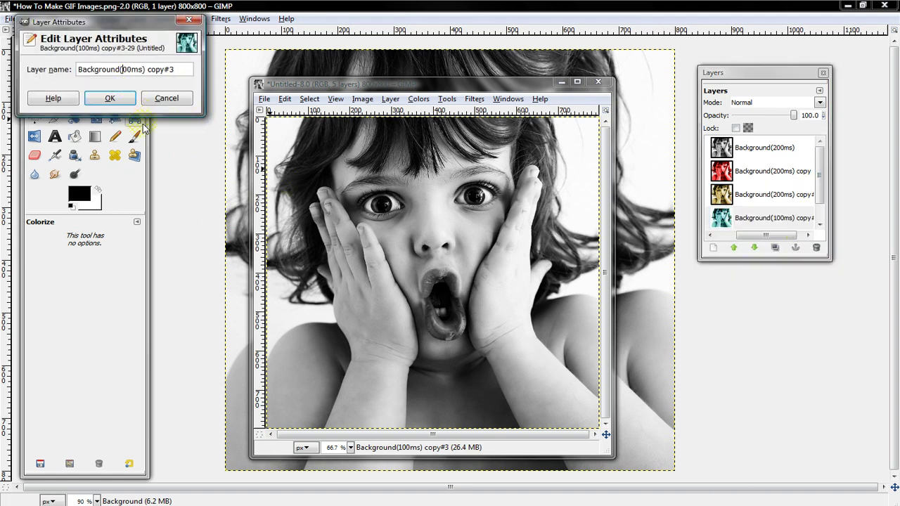
type("2")
left_click(109, 98)
Rename the blue bottom layer to Background(200ms) copy#2.
scroll(808, 200, "down", 2)
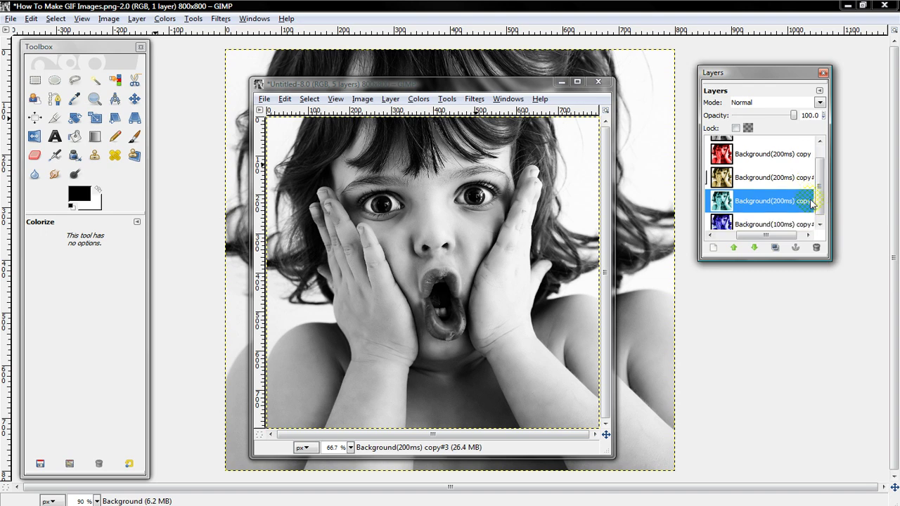
right_click(796, 208)
left_click(798, 222)
right_click(798, 221)
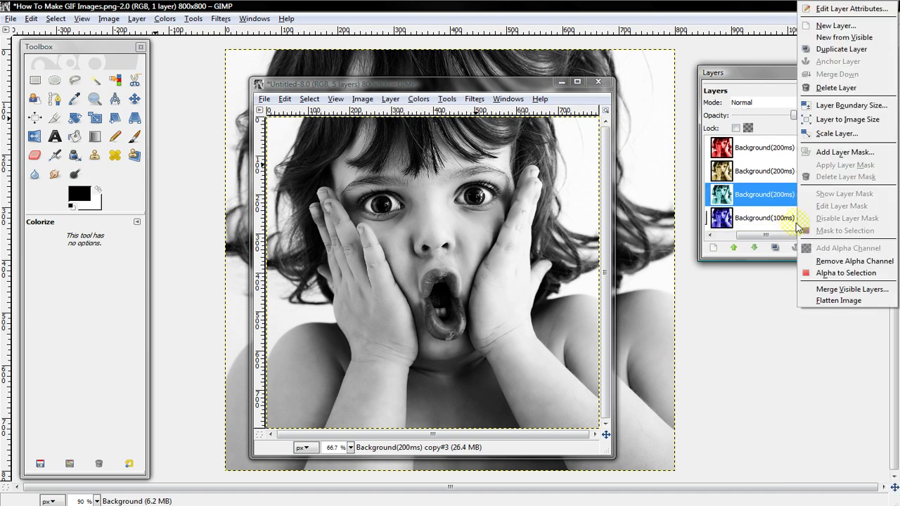
left_click(823, 9)
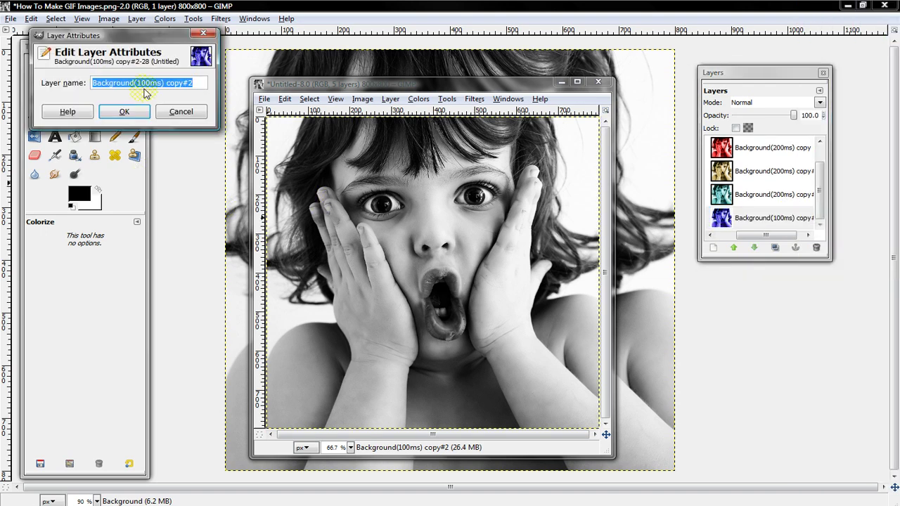
left_click(141, 84)
key("BackSpace")
type("2")
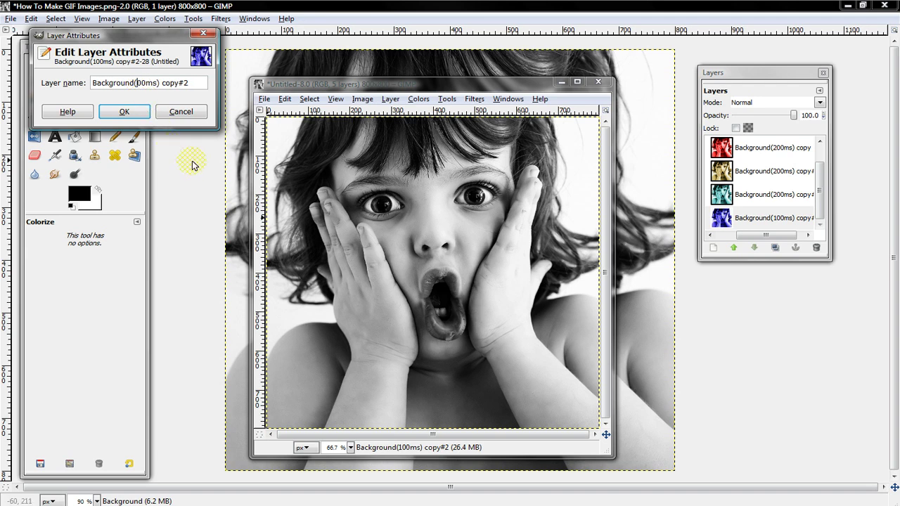
left_click(123, 111)
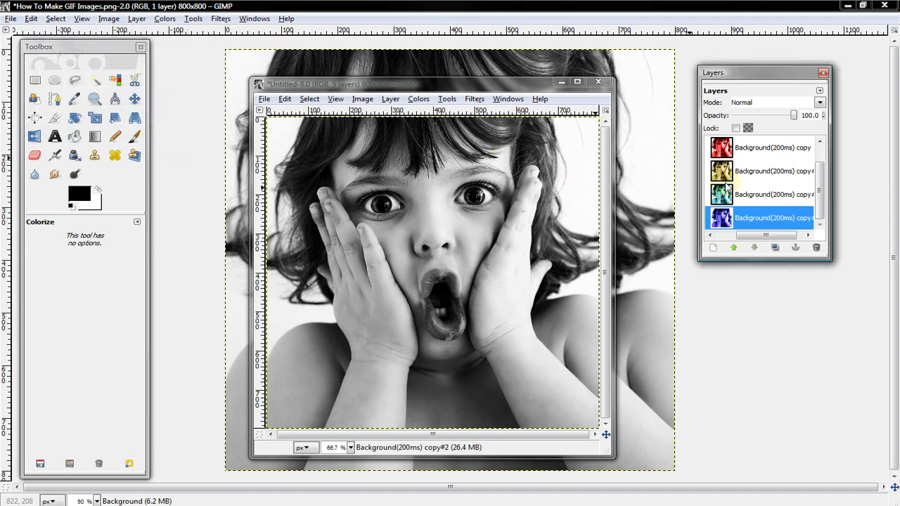
Open the Animation Playback preview and close it again.
left_click(219, 19)
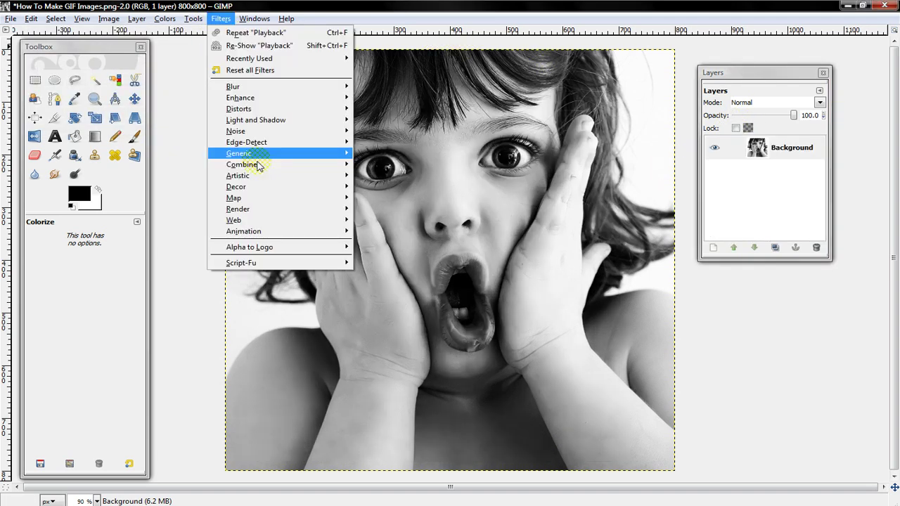
left_click(373, 312)
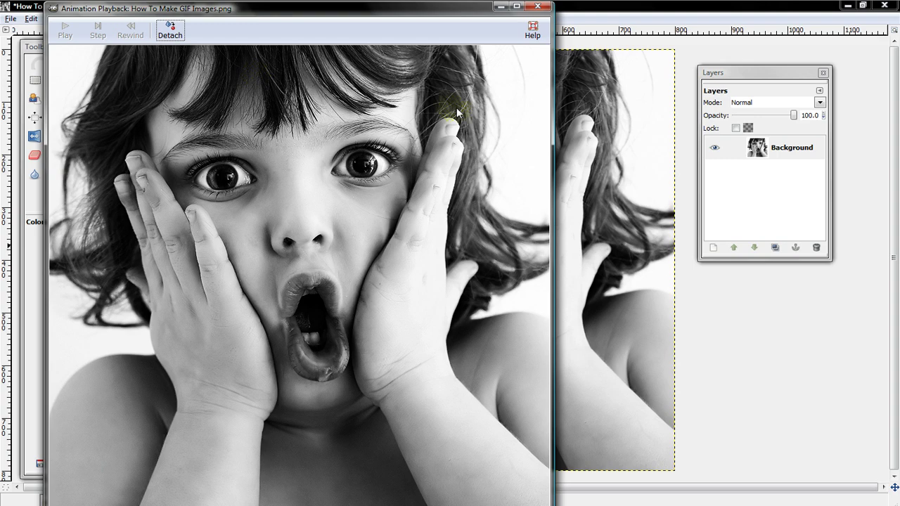
left_click(546, 8)
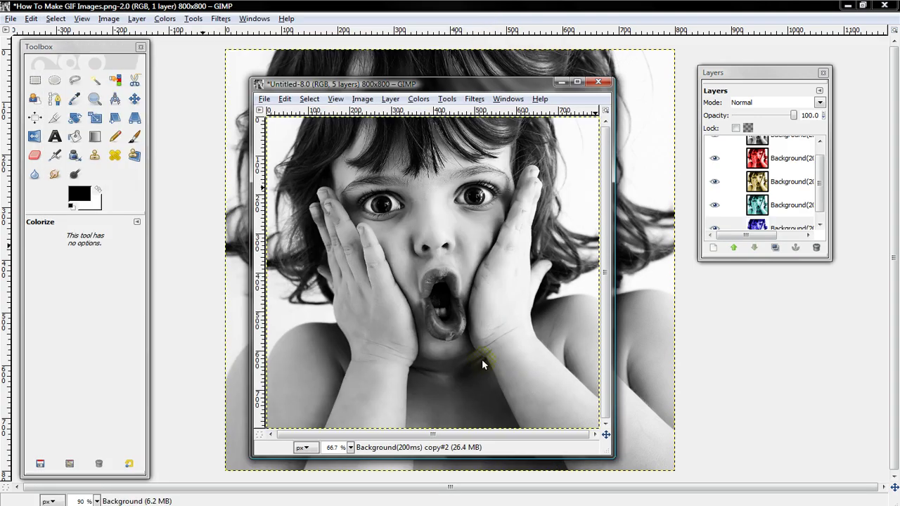
Preview the original photo in Animation Playback, then close the preview.
left_click(226, 22)
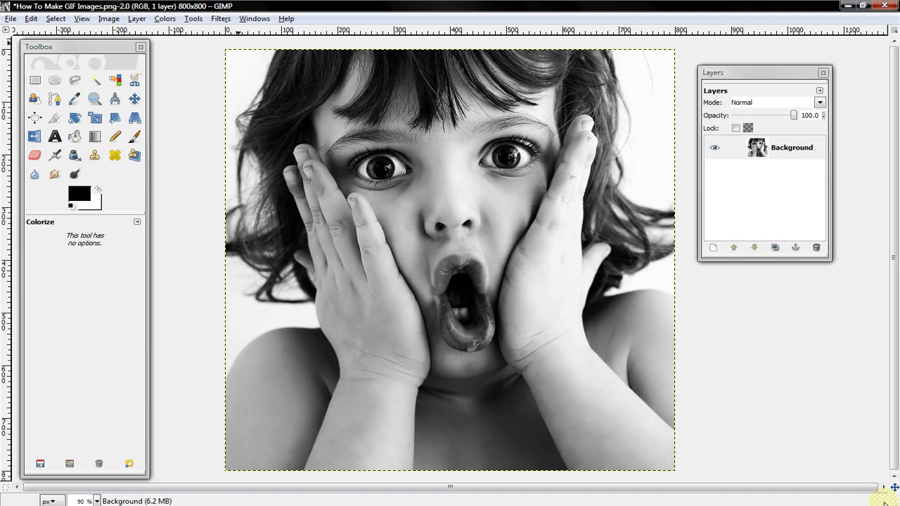
left_click(220, 18)
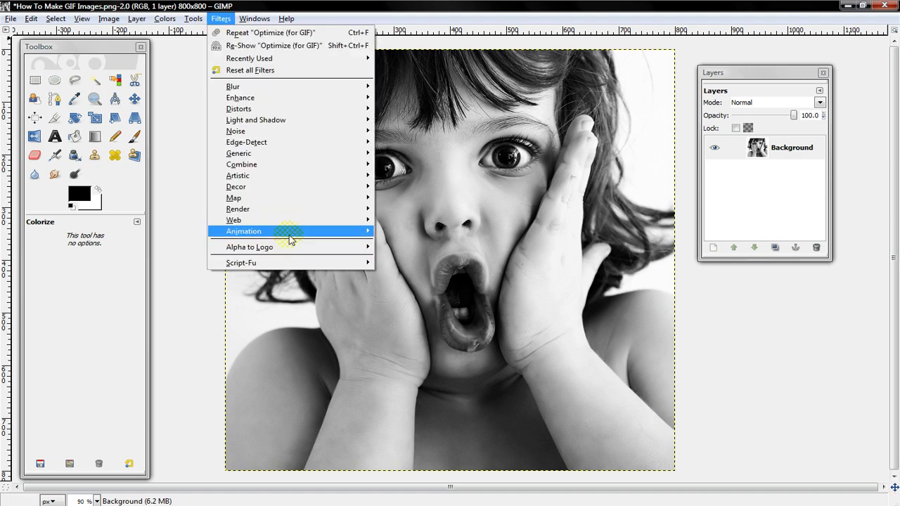
left_click(422, 312)
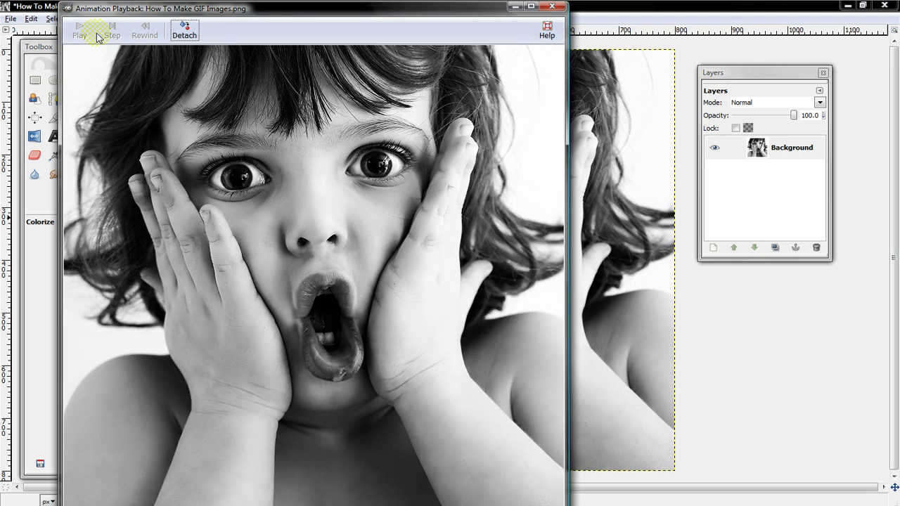
left_click(552, 5)
Hide and restore the side panels, then bring the five-layer Untitled-8.0 image forward.
key("Tab")
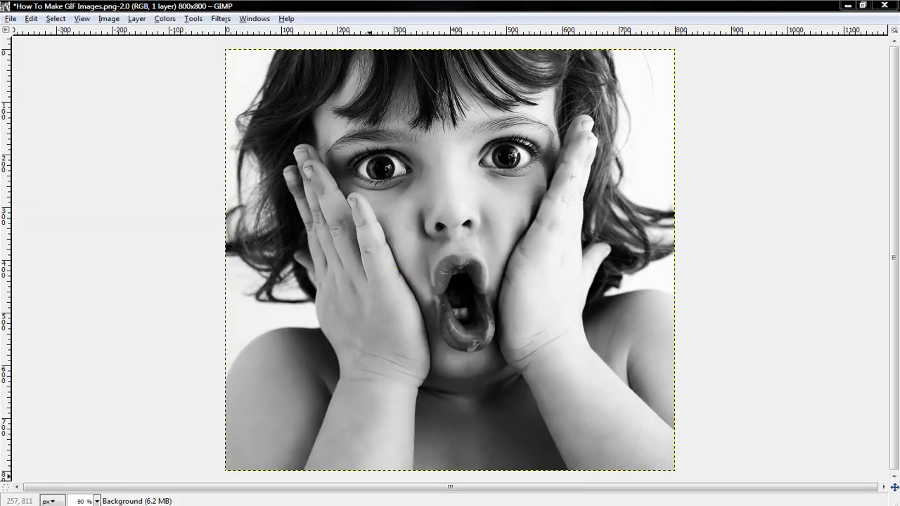
key("Tab")
left_click(220, 18)
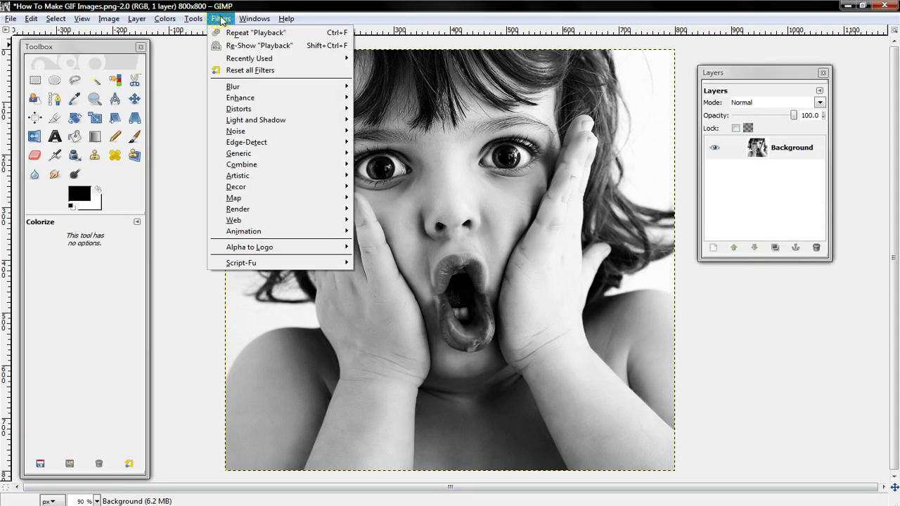
left_click(393, 303)
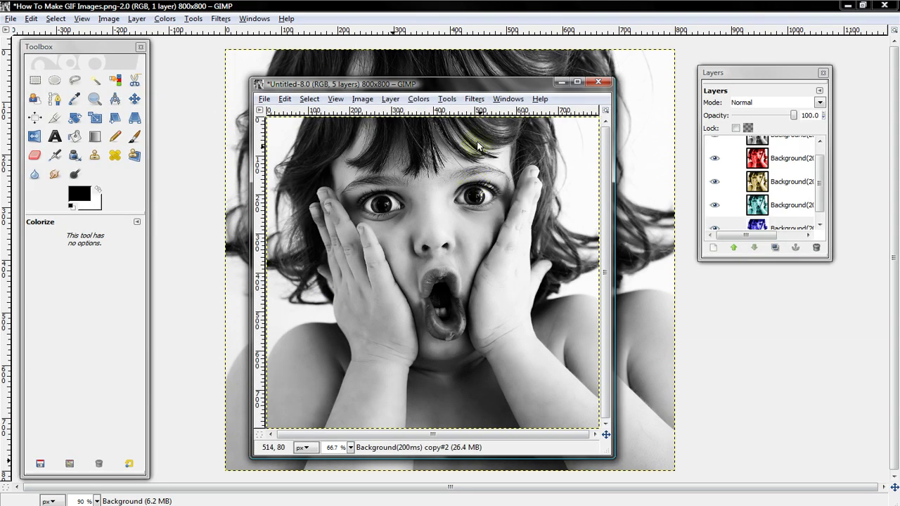
left_click(474, 98)
mouse_move(498, 311)
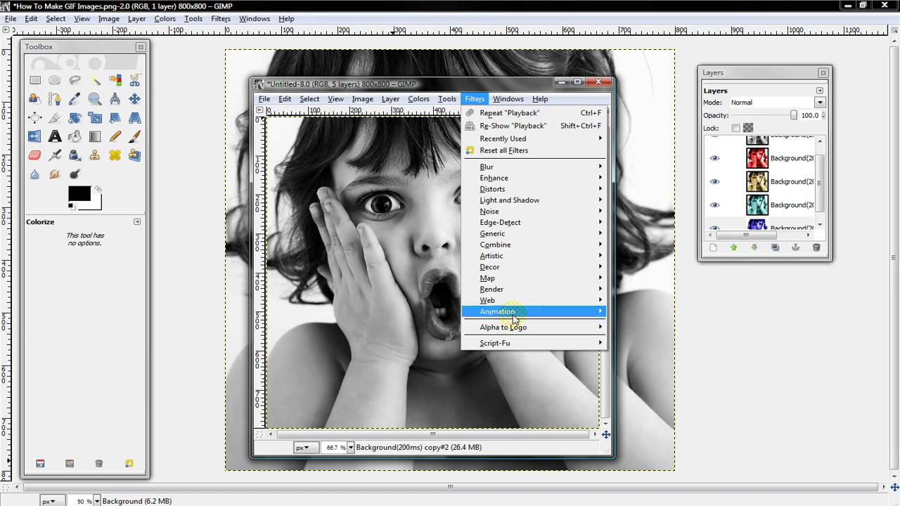
left_click(638, 394)
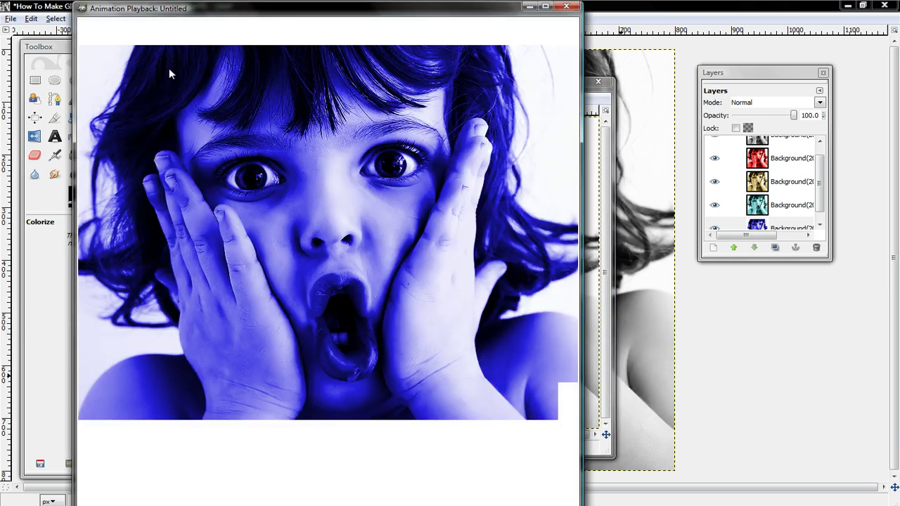
left_click(94, 28)
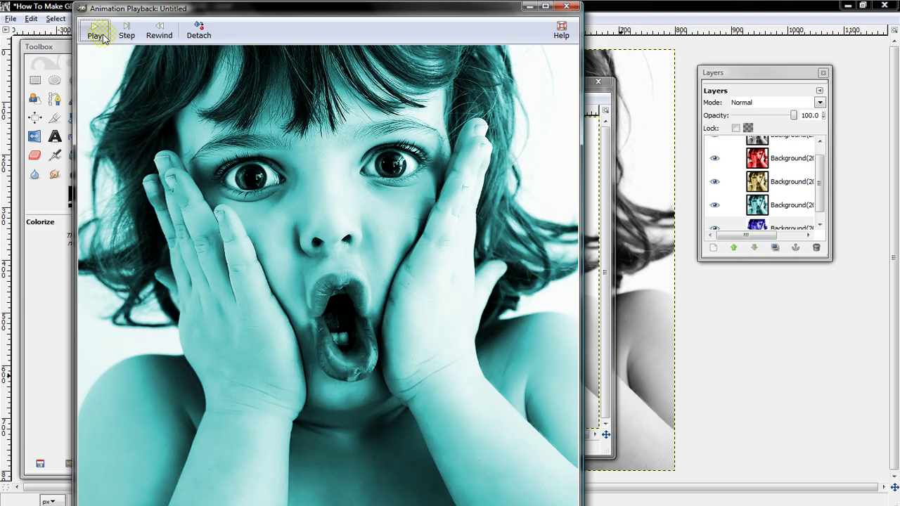
left_click(94, 29)
Close the preview, maximize Untitled-8.0, and close it with Don't Save.
left_click(566, 7)
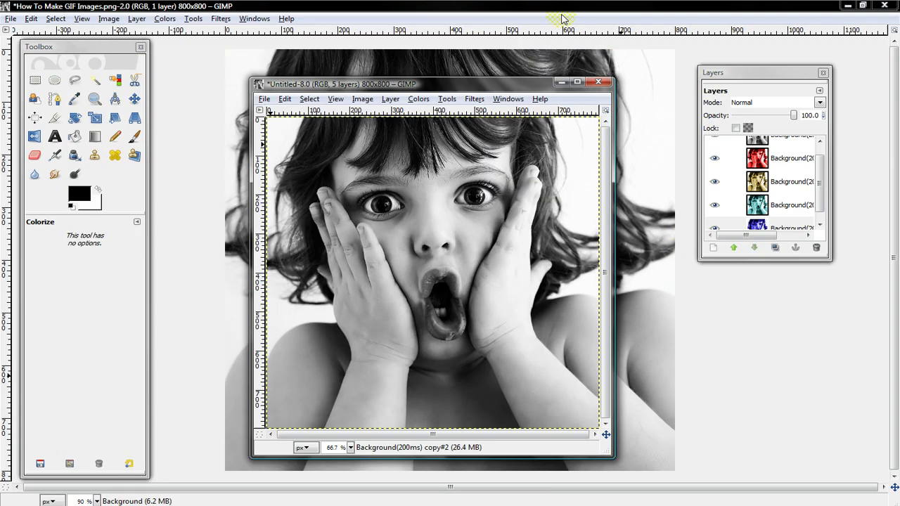
left_click(560, 27)
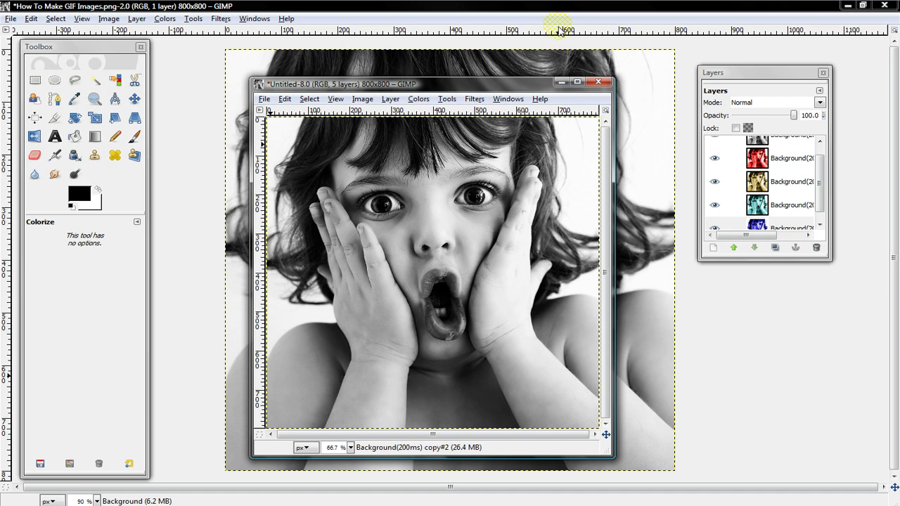
left_click(576, 82)
left_click(9, 19)
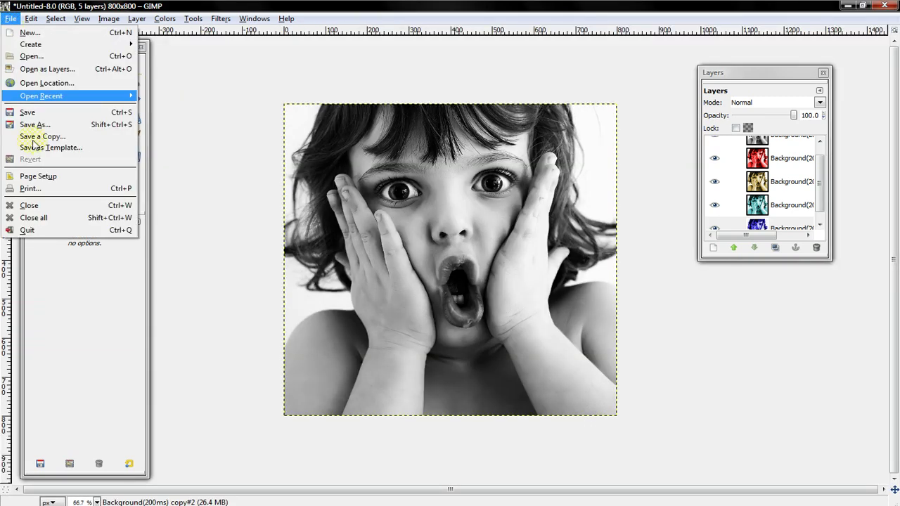
left_click(896, 5)
left_click(884, 5)
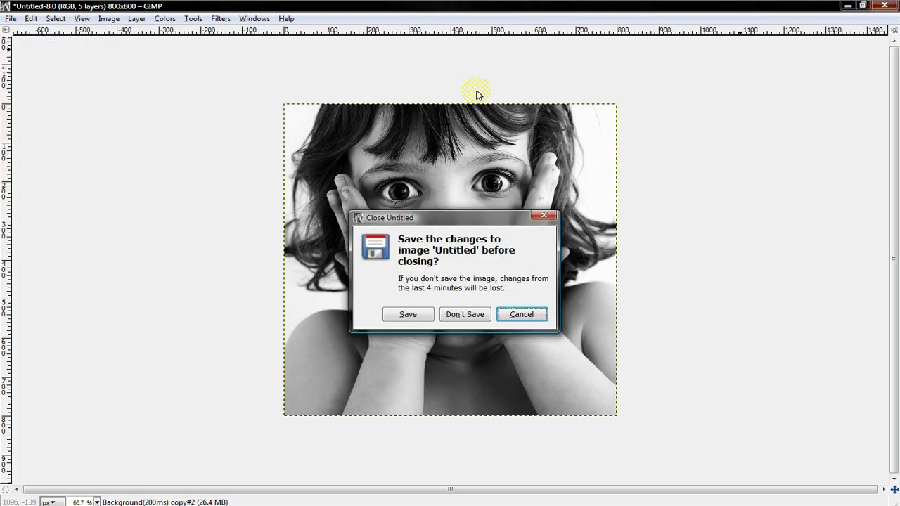
left_click(465, 314)
left_click(220, 19)
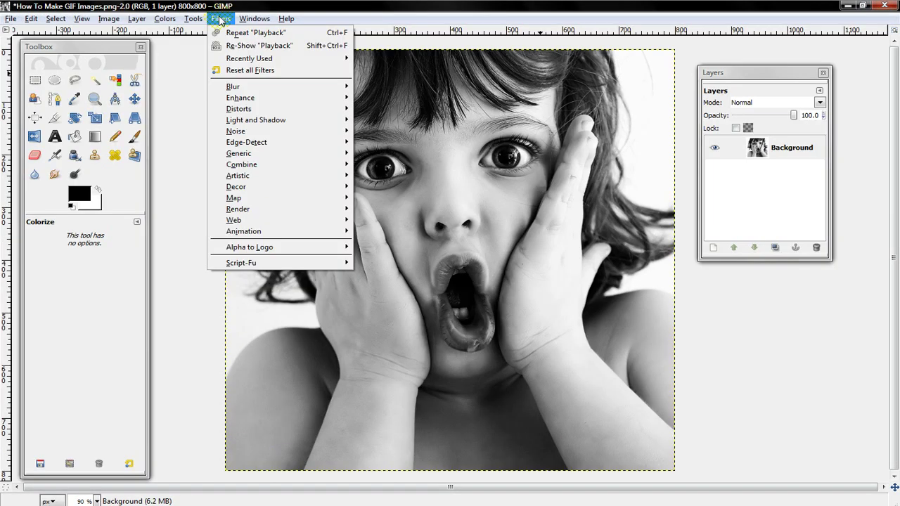
mouse_move(244, 231)
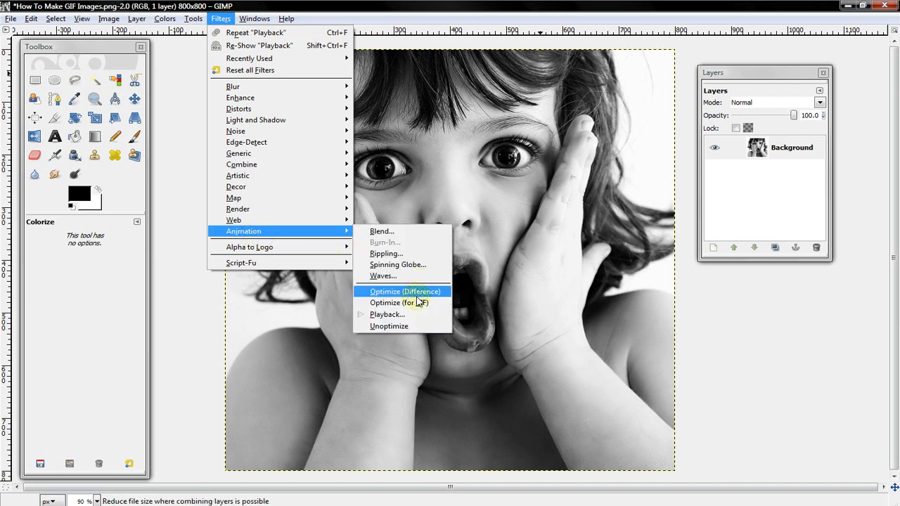
Run Optimize (for GIF) on the How To Make GIF Images photo.
left_click(419, 302)
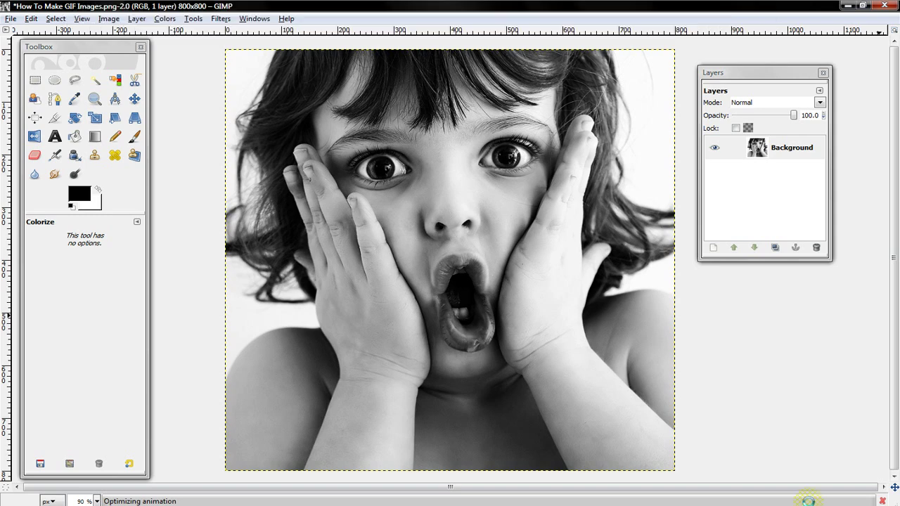
left_click(341, 487)
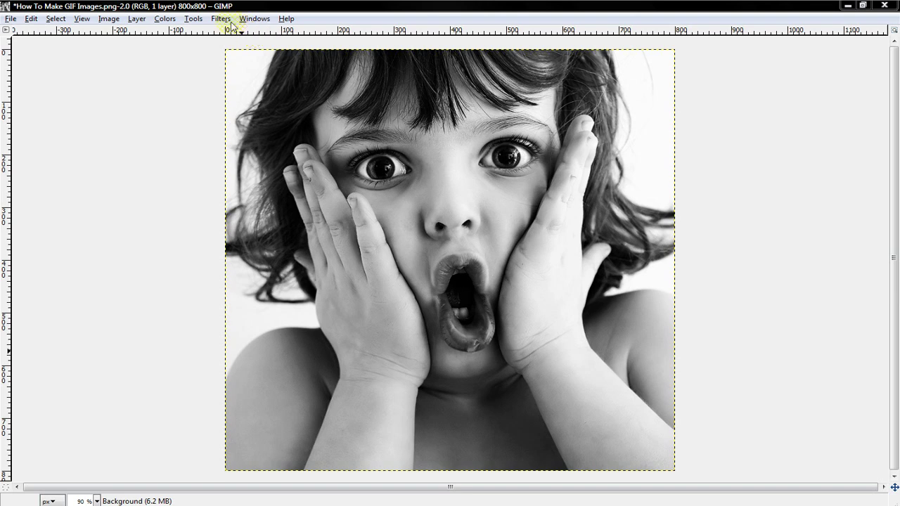
left_click(223, 19)
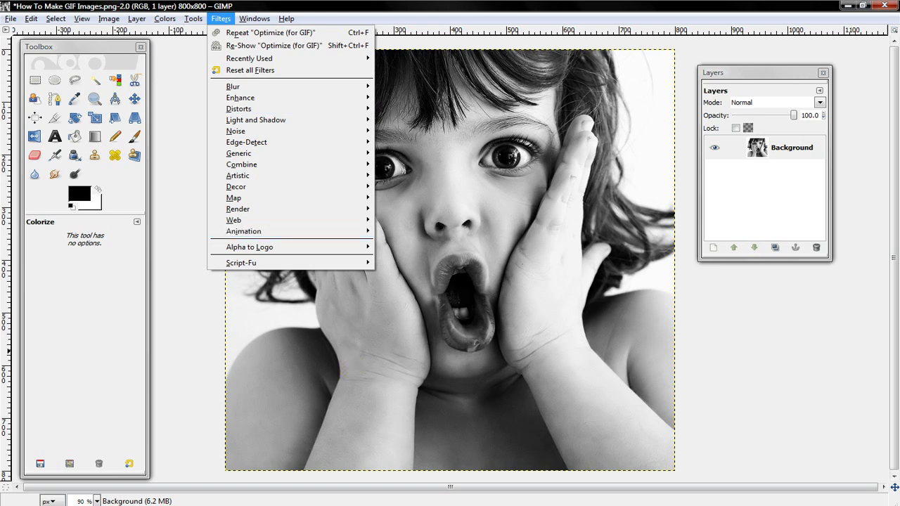
Move the new Untitled-10.0 image window to the centre of the screen.
left_click(354, 367)
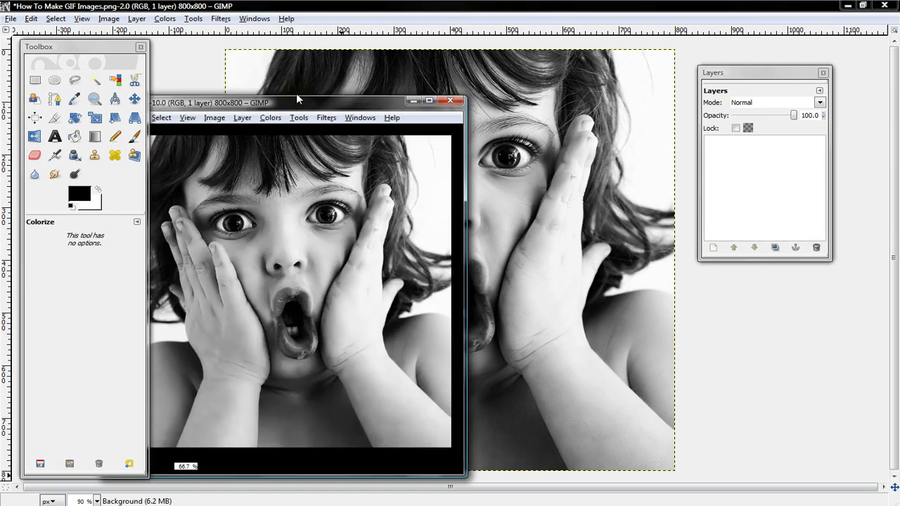
mouse_move(295, 94)
left_mouse_down()
mouse_move(469, 73)
mouse_move(487, 58)
left_mouse_up()
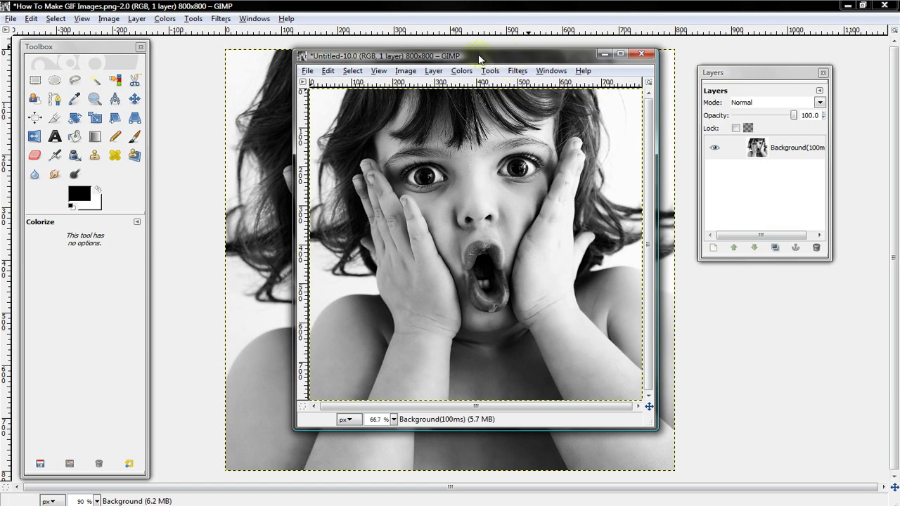
left_click_drag(479, 59, 450, 70)
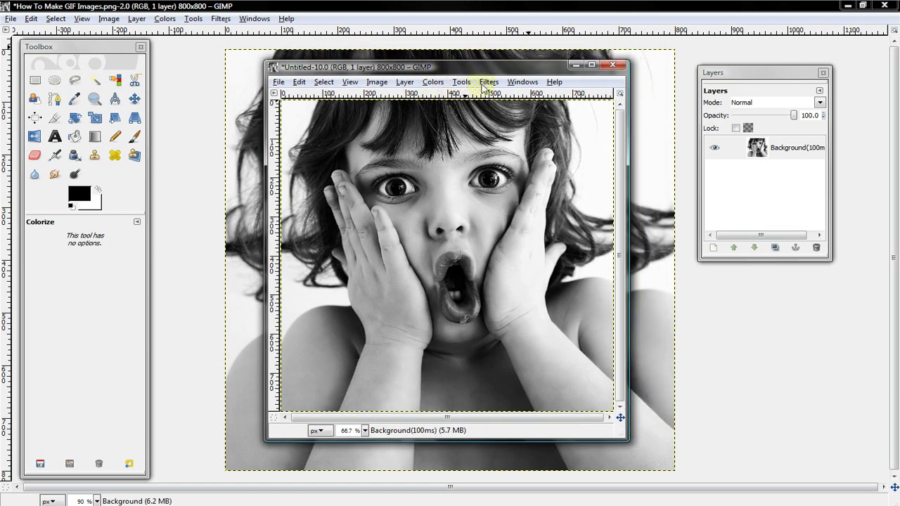
Duplicate the Background(100ms) layer twice to make three layers.
left_click(404, 83)
key("shift+ctrl+d")
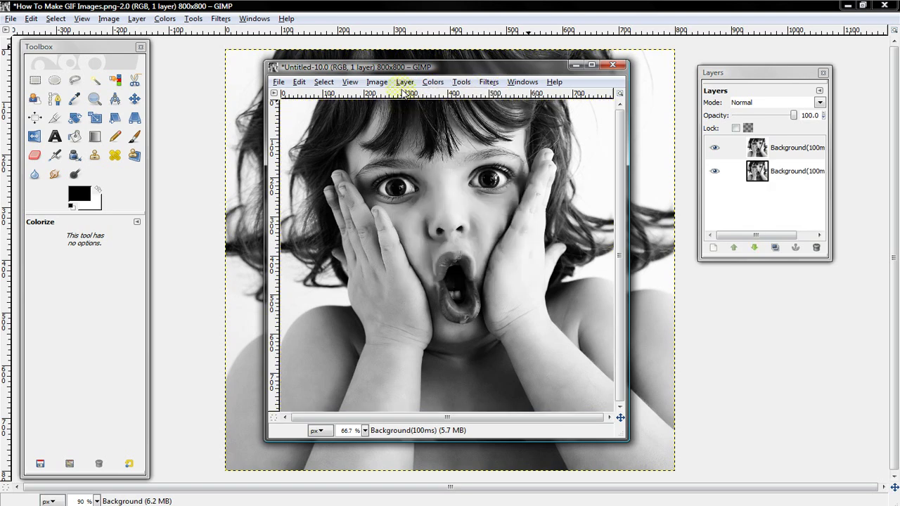
left_click(404, 83)
left_click(415, 121)
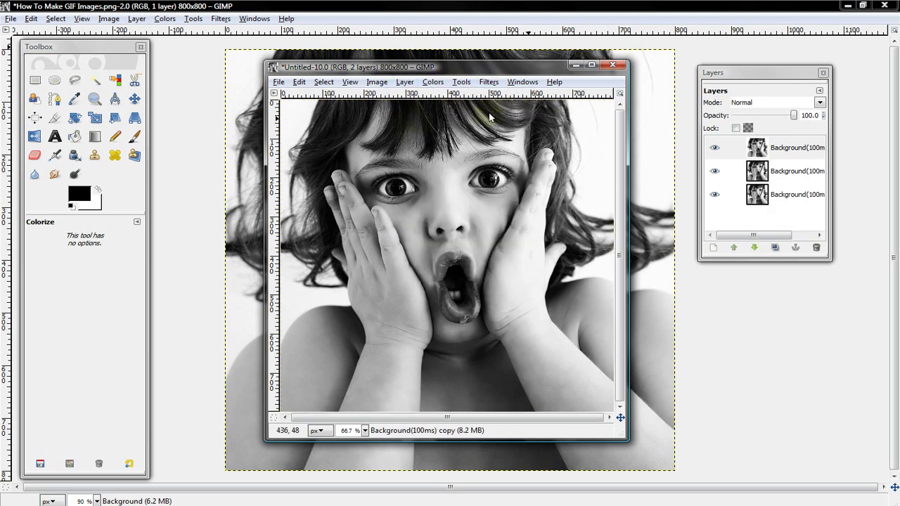
left_click(485, 83)
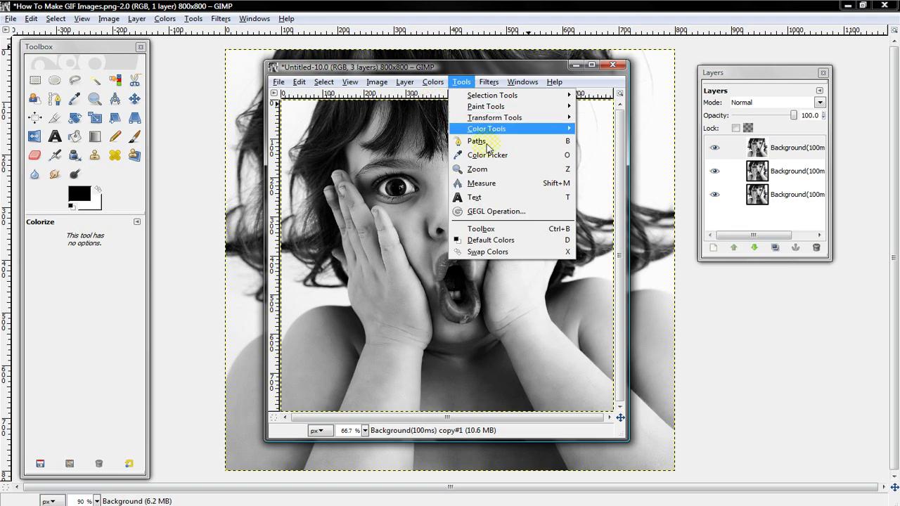
Apply a horizontal sine Ripple (period 20, amplitude 5) to the copy layer.
left_click(461, 83)
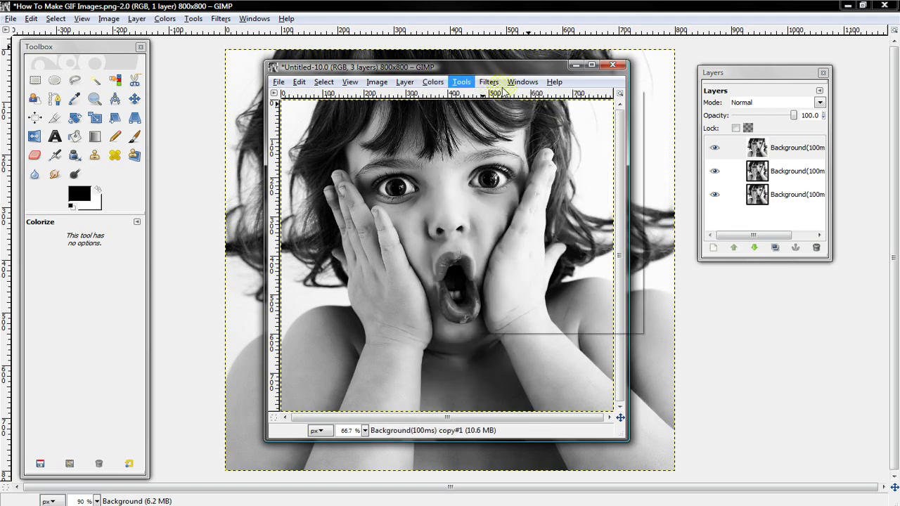
left_click(489, 83)
mouse_move(507, 172)
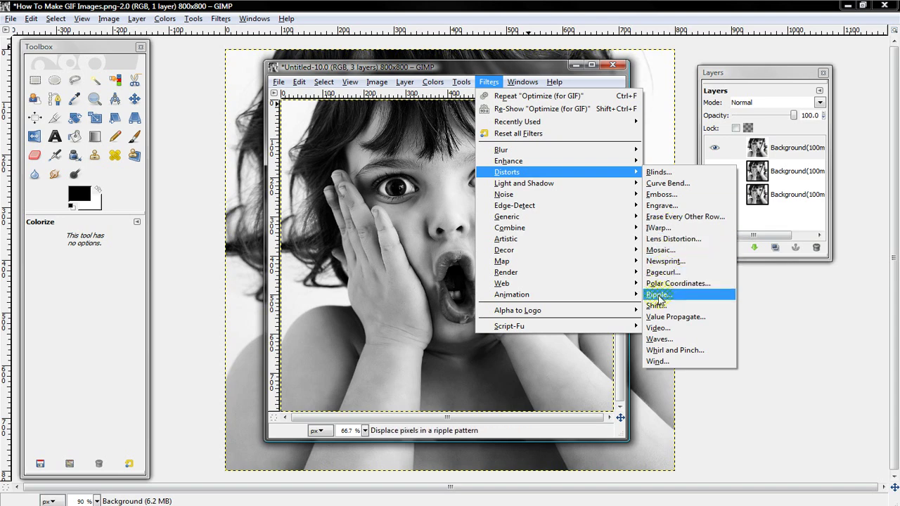
left_click(658, 295)
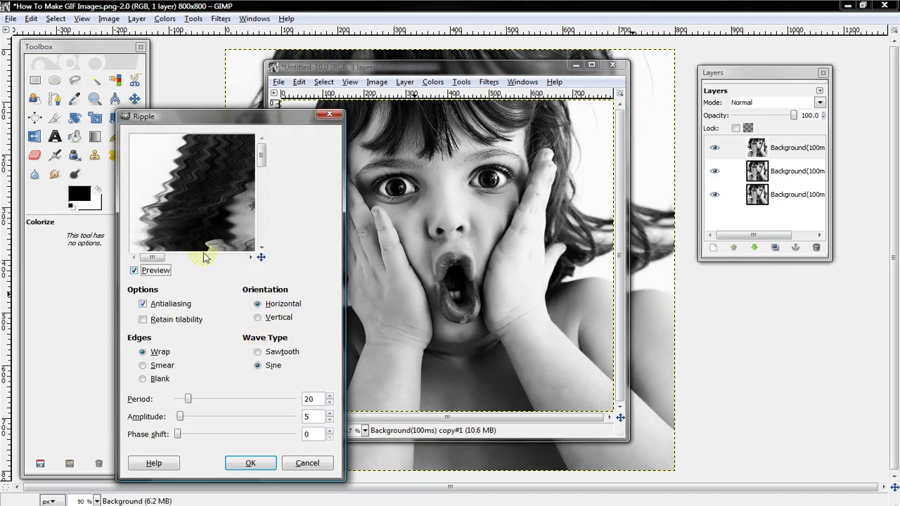
left_click(241, 464)
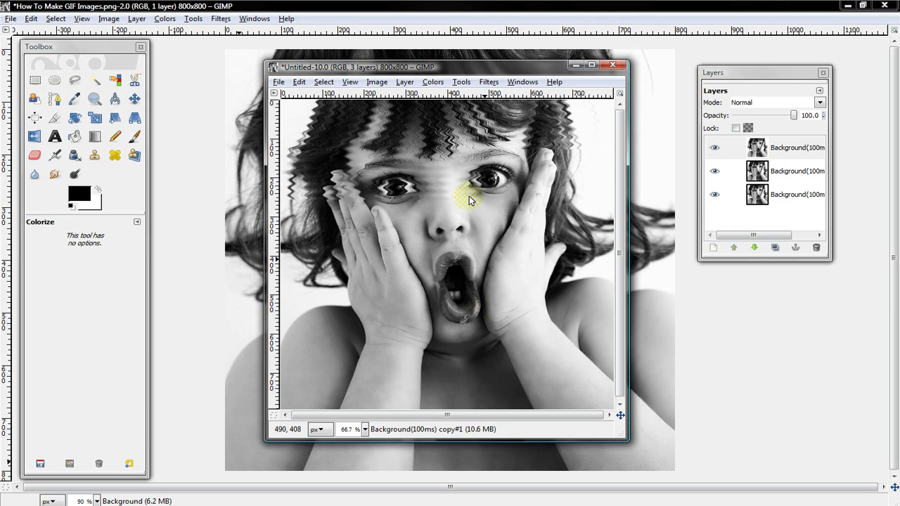
Undo the trial amplitude-5 ripple so the canvas shows the undistorted photo.
left_click(763, 176)
key("ctrl+z")
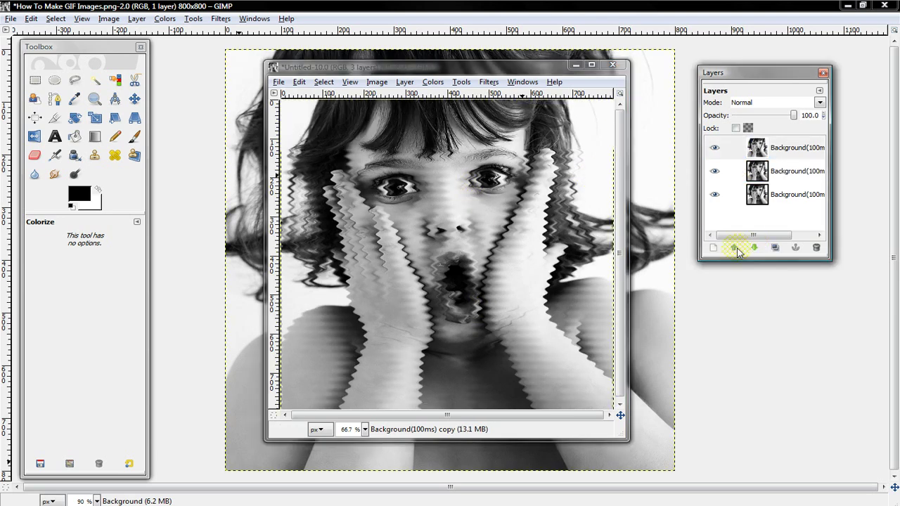
left_click(489, 82)
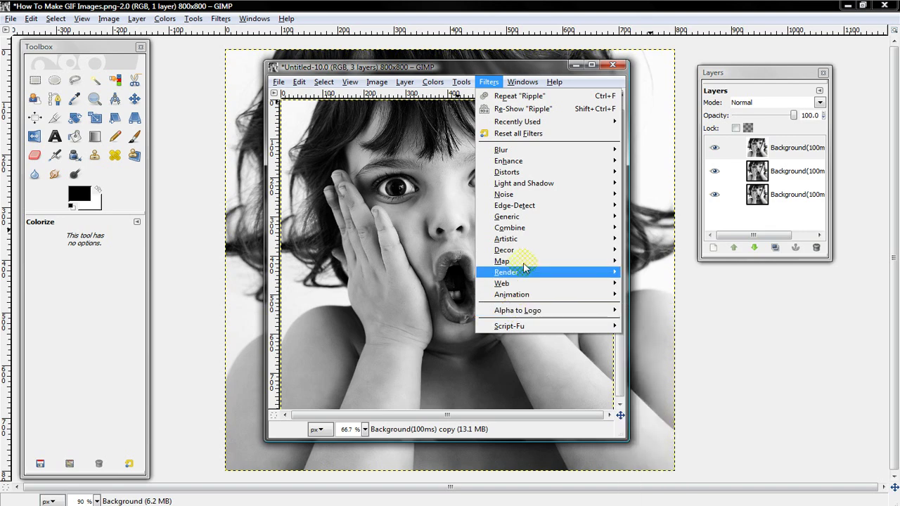
mouse_move(507, 172)
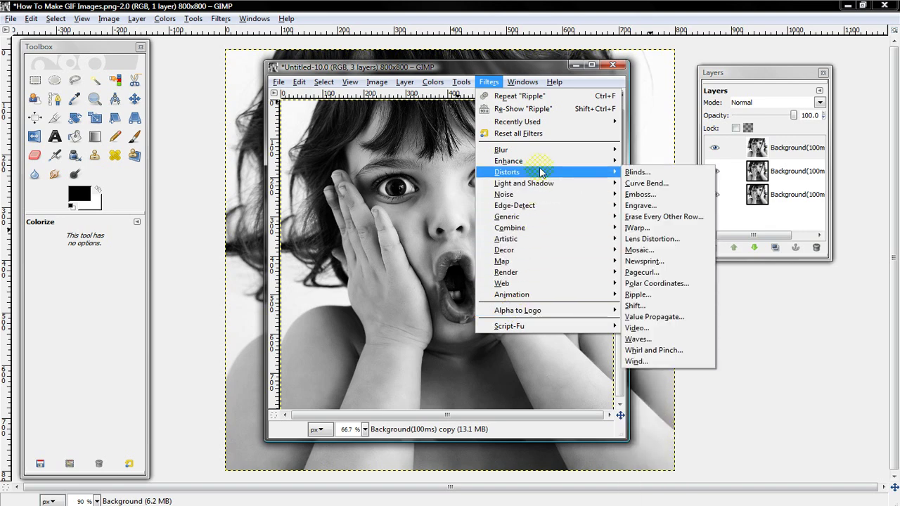
Apply a sine Ripple with amplitude 6 (period 20) to another copy layer.
left_click(637, 294)
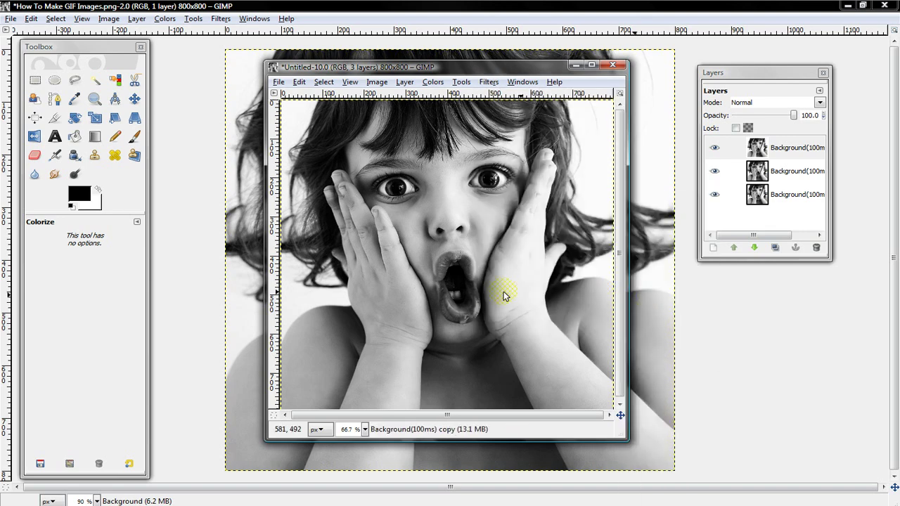
left_click_drag(248, 255, 209, 245)
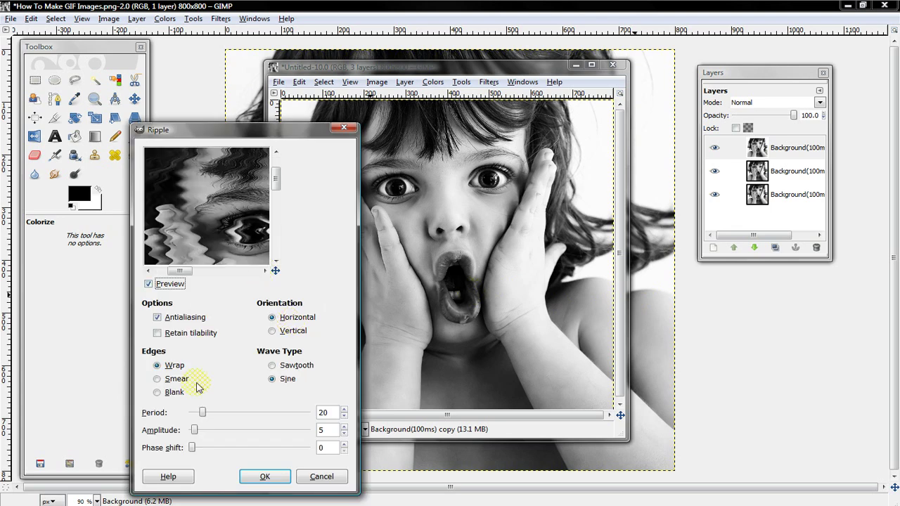
mouse_move(196, 429)
left_mouse_down()
mouse_move(205, 432)
mouse_move(196, 433)
left_mouse_up()
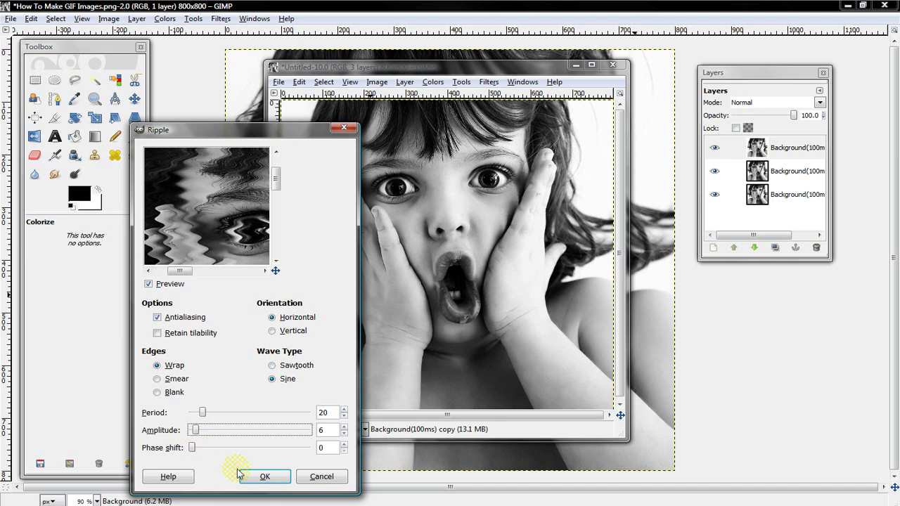
left_click(265, 476)
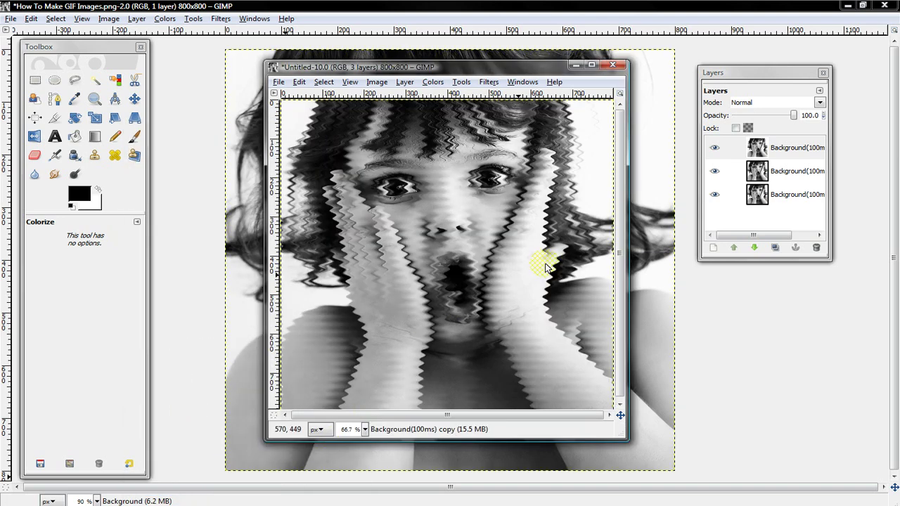
Raise the unrippled photo layer to the top of the layer stack.
left_click(780, 173)
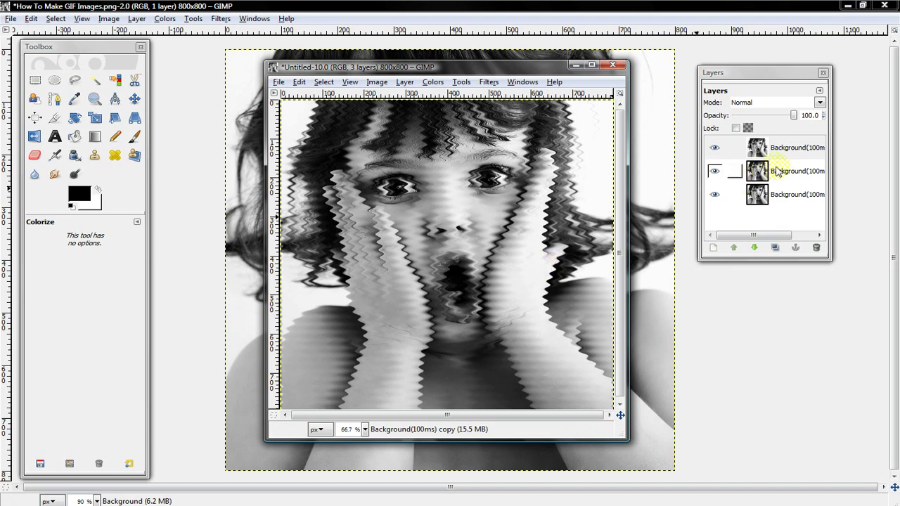
left_click(776, 171)
left_click(733, 247)
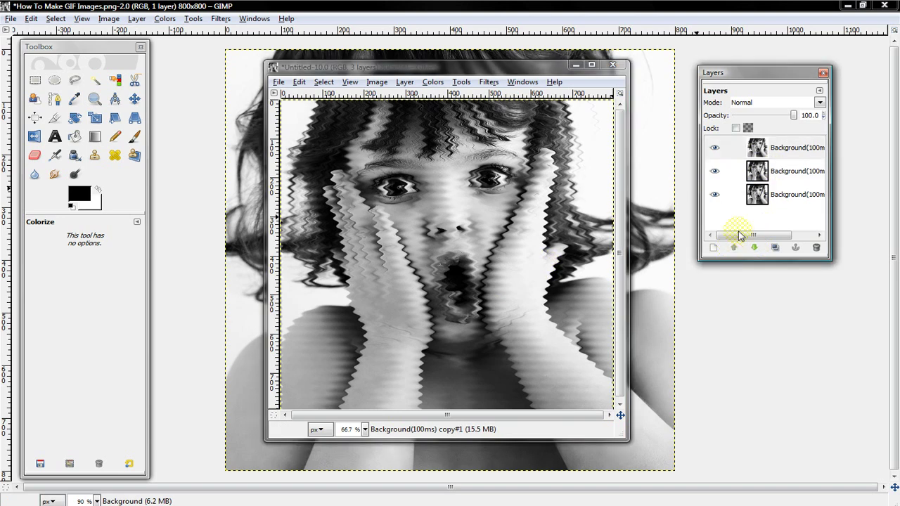
left_click(733, 248)
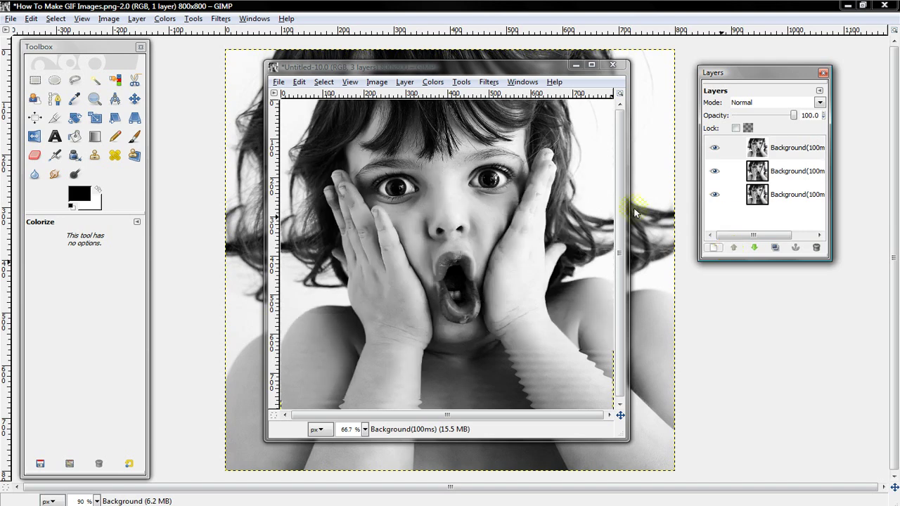
Apply a stronger sine Ripple with amplitude 13 (period 20) to a third layer.
left_click(489, 81)
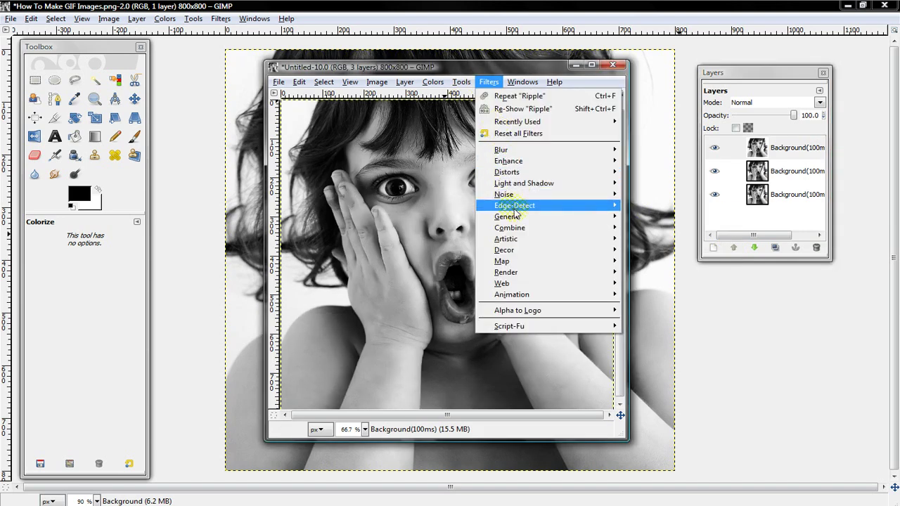
left_click(444, 314)
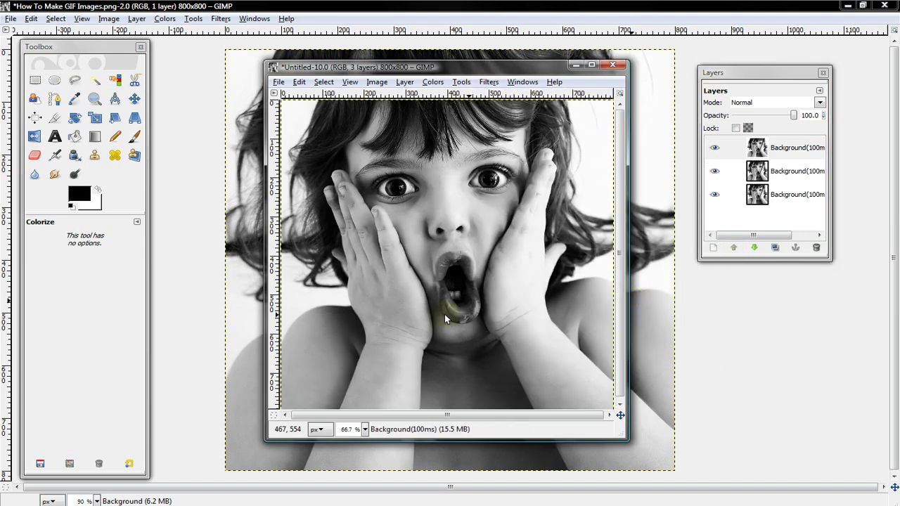
left_click_drag(77, 322, 83, 327)
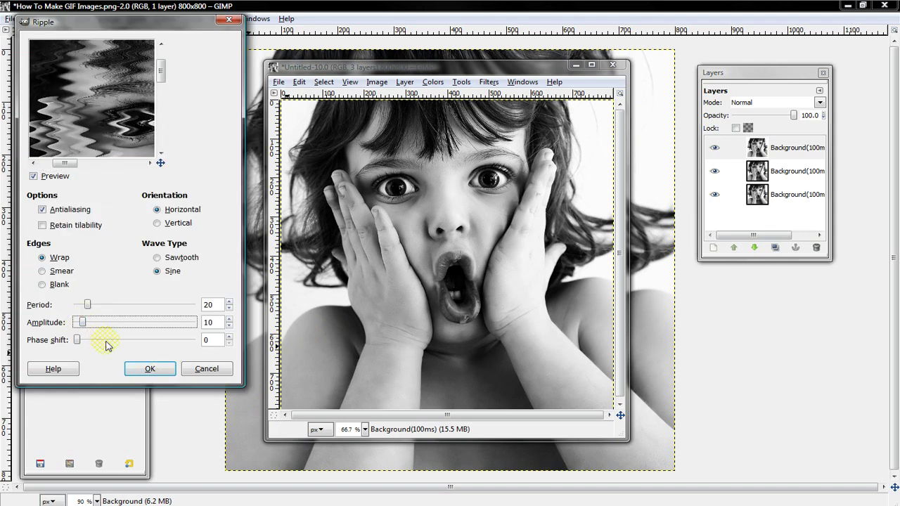
left_click(149, 369)
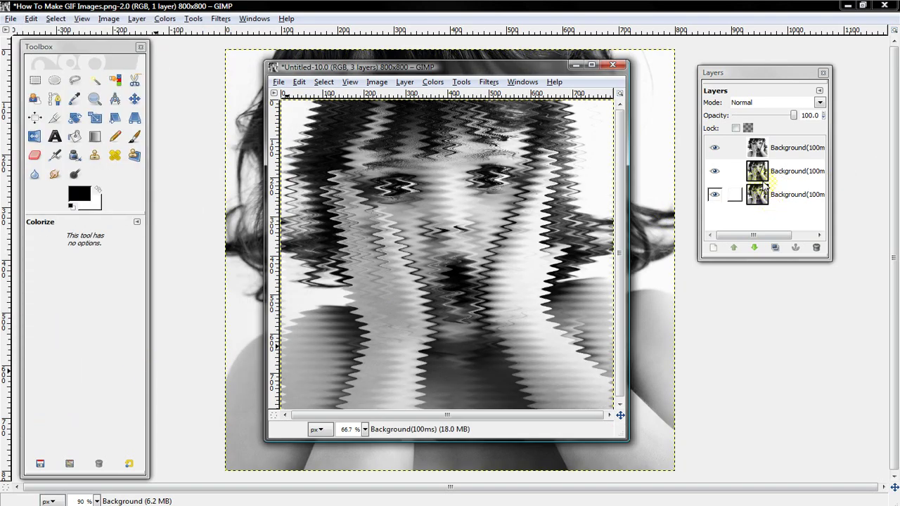
Reorder the layer stack so the milder ripple layer sits on top.
left_click(761, 149)
left_click(754, 248)
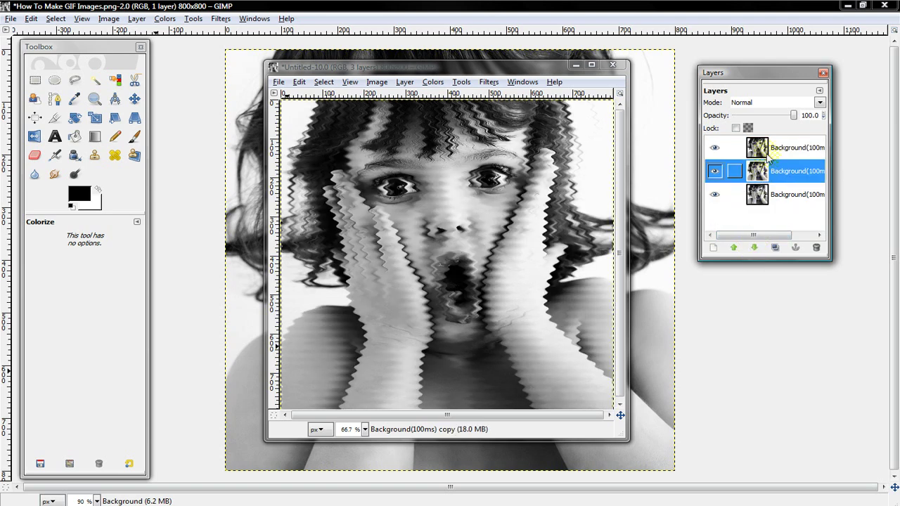
left_click(733, 248)
left_click(753, 248)
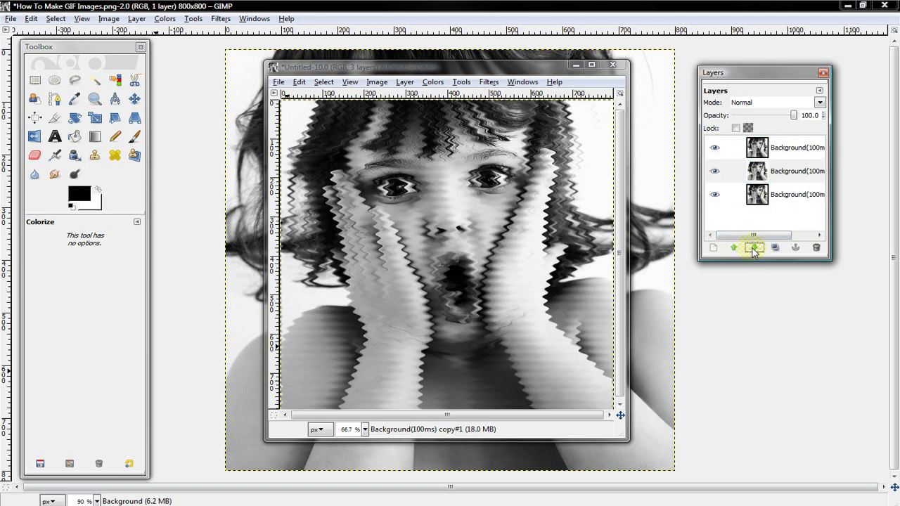
left_click(734, 248)
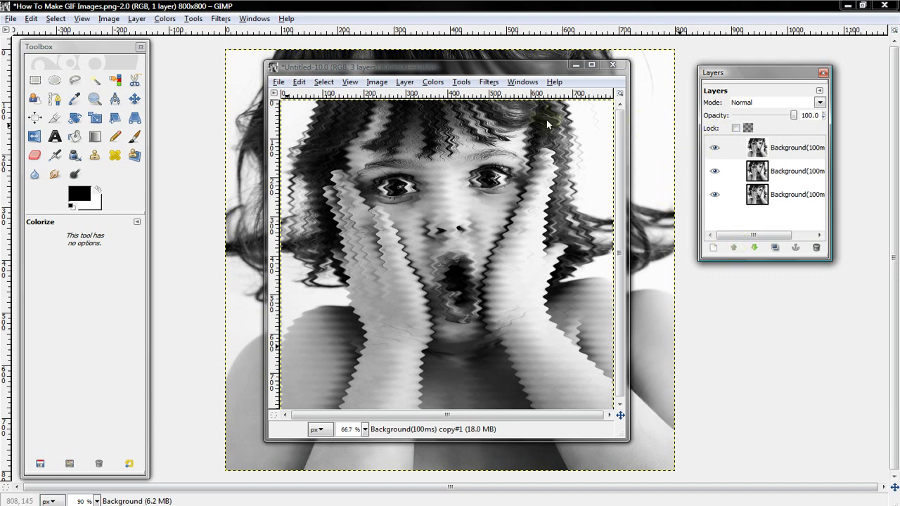
left_click(489, 82)
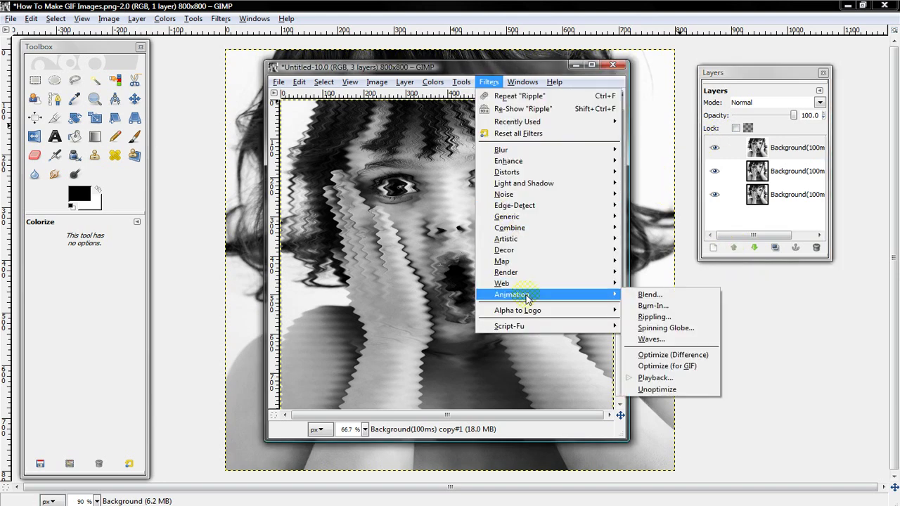
left_click(647, 373)
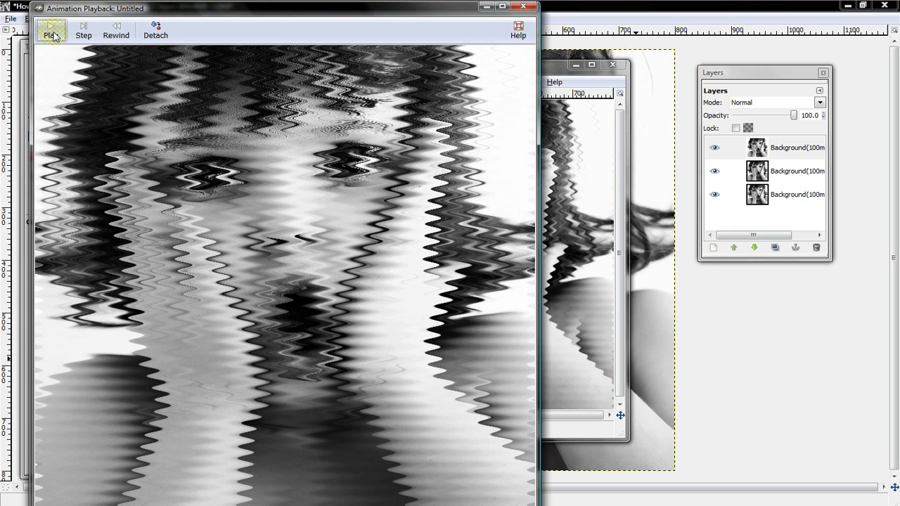
left_click(55, 36)
left_click(68, 41)
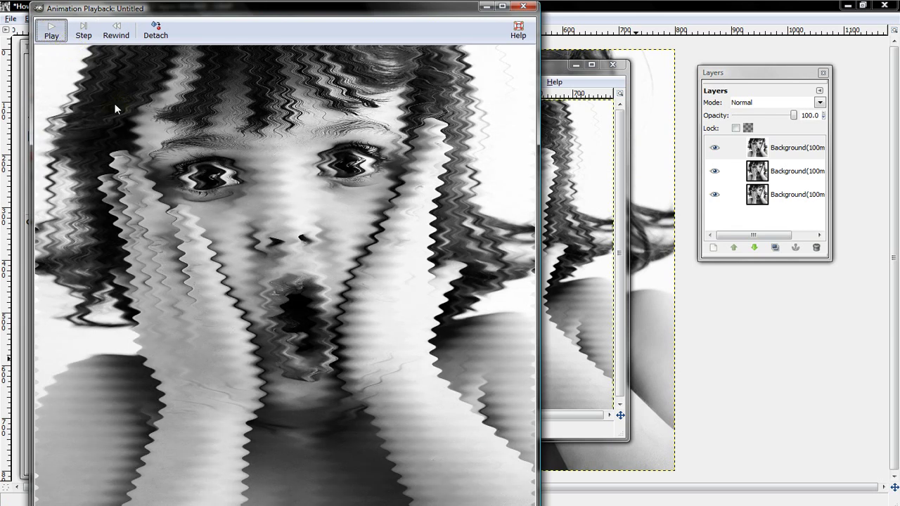
left_click(52, 35)
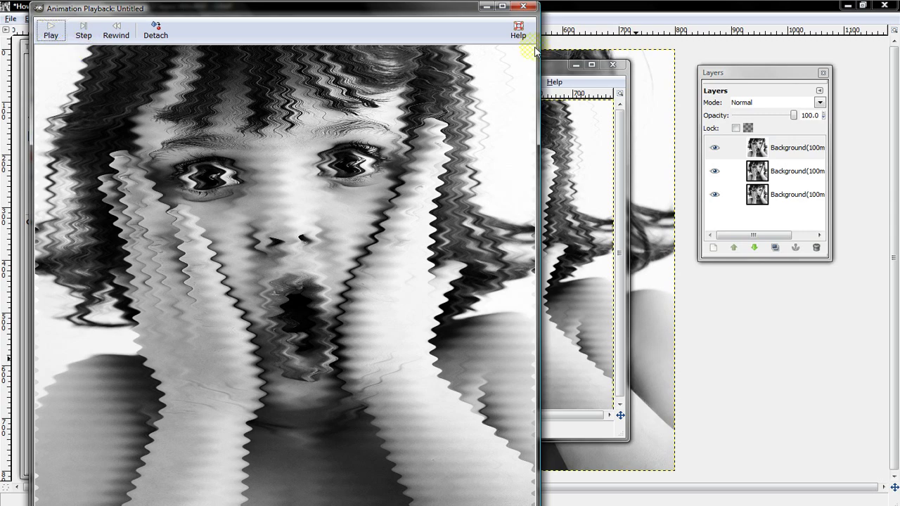
left_click(523, 6)
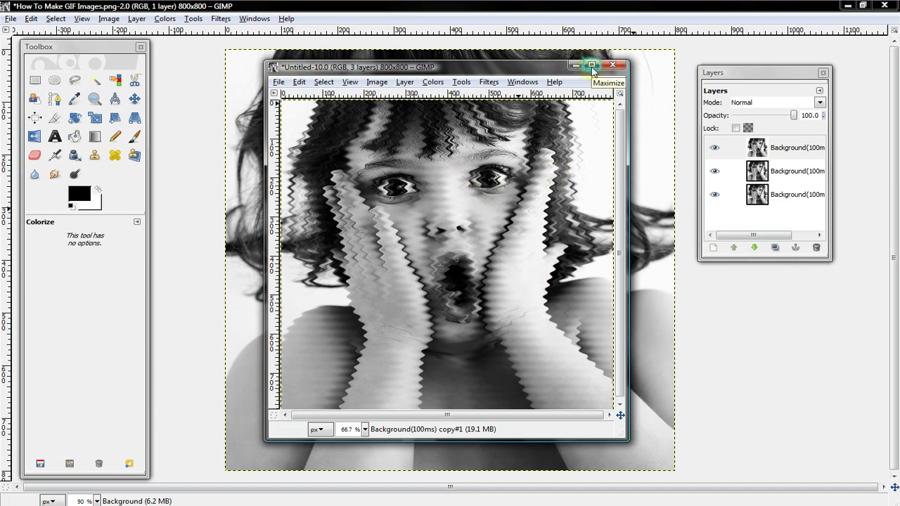
Maximize the Untitled-10 image window to fill the GIMP workspace.
left_click(592, 66)
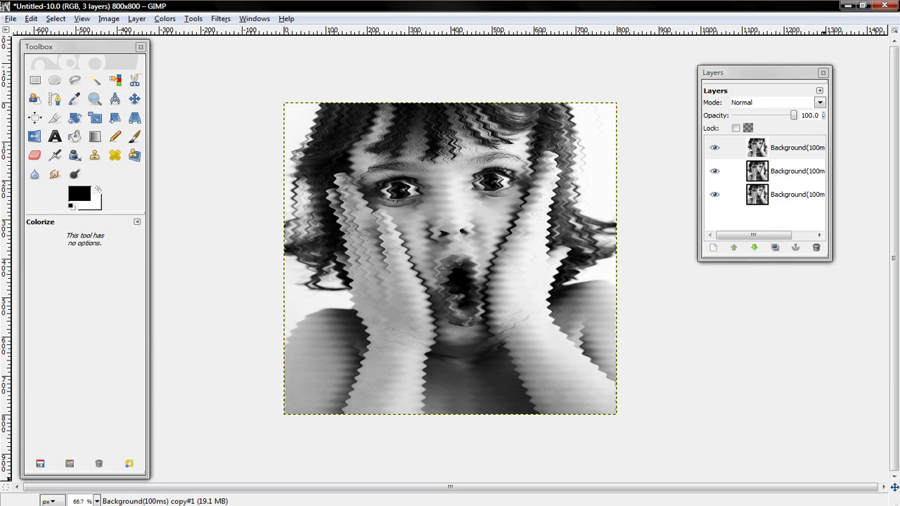
right_click(808, 505)
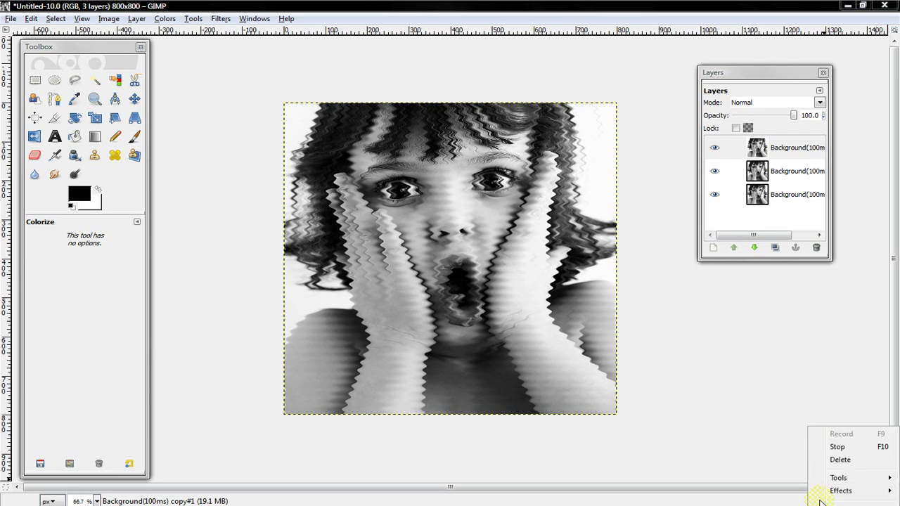